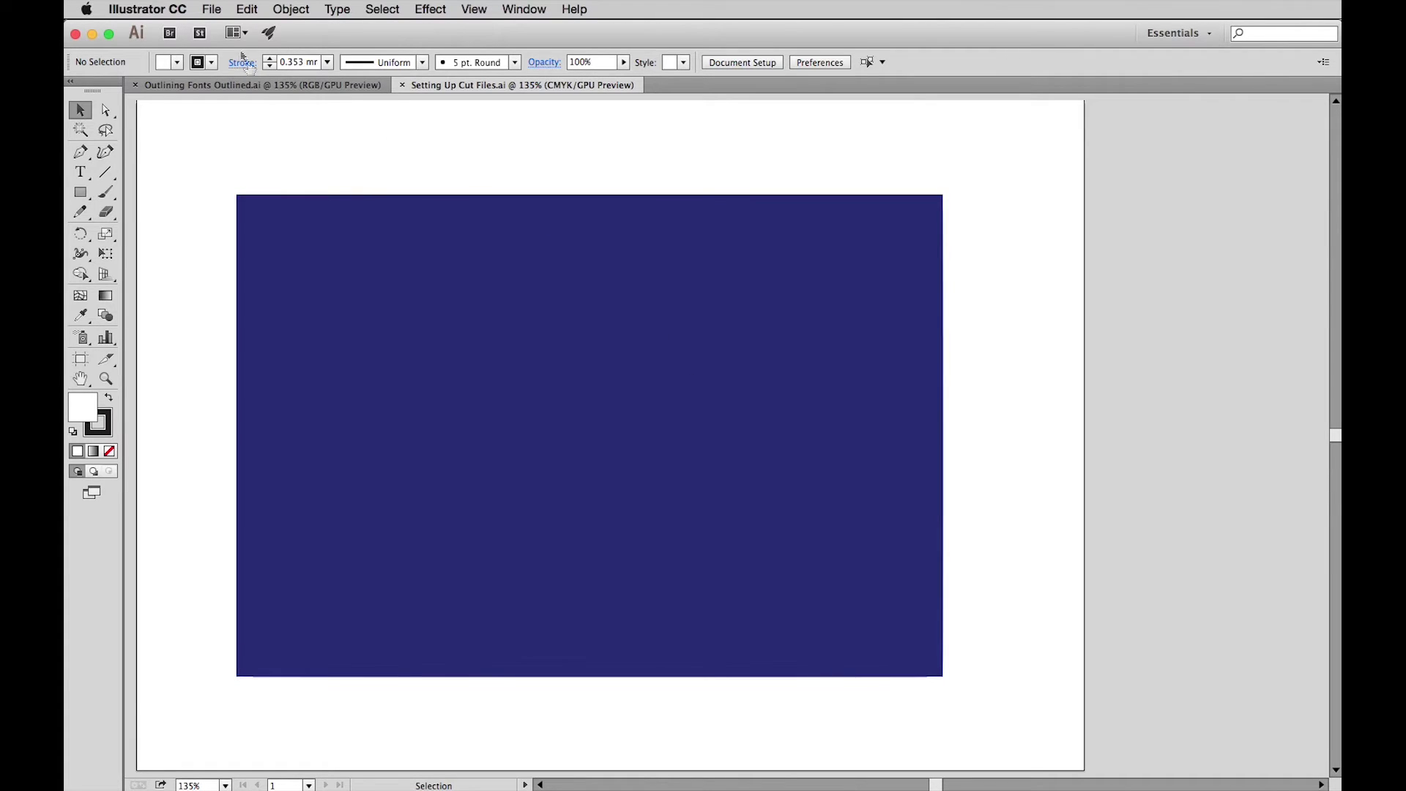
# - Keep the document in CMYK colour mode
pyautogui.click(219, 9)
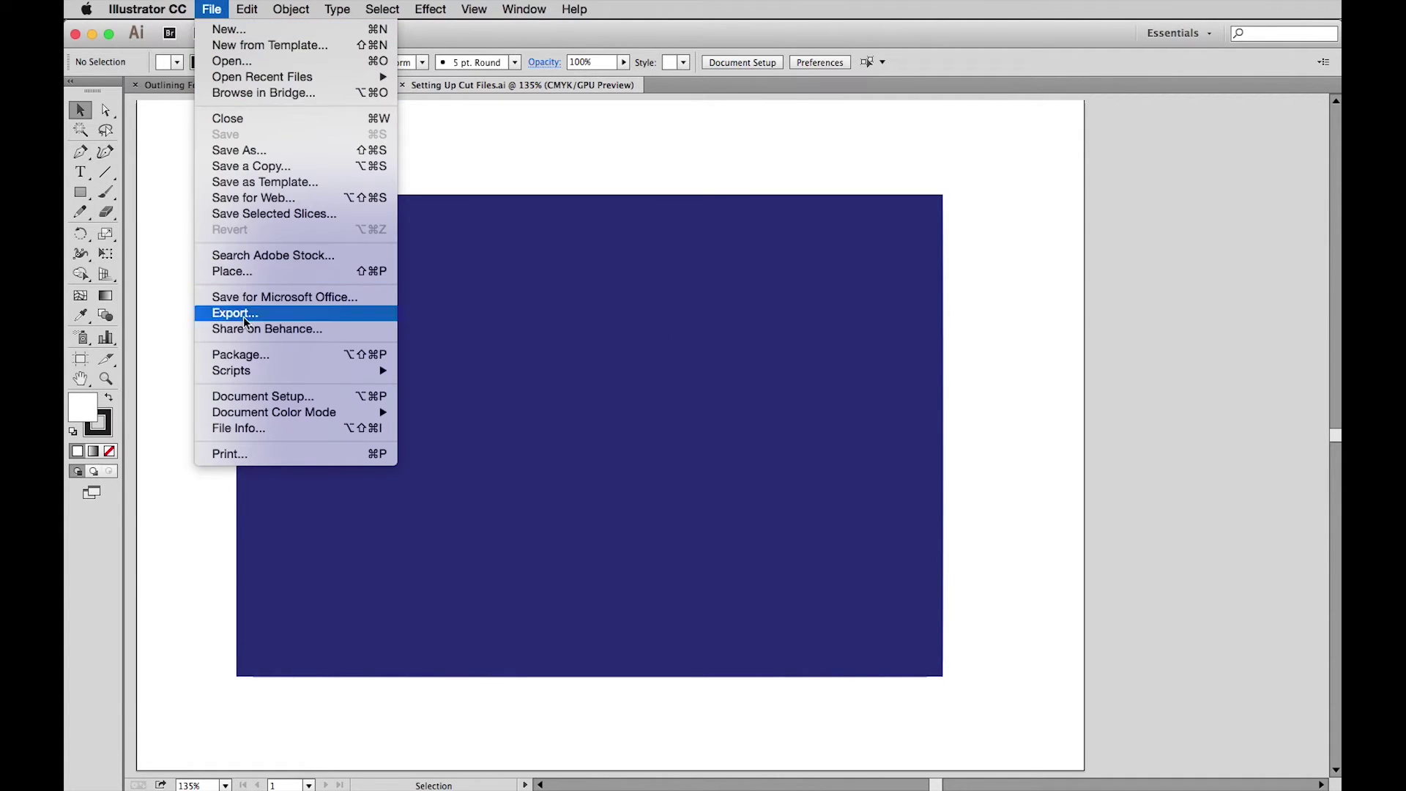
pyautogui.moveTo(254, 415)
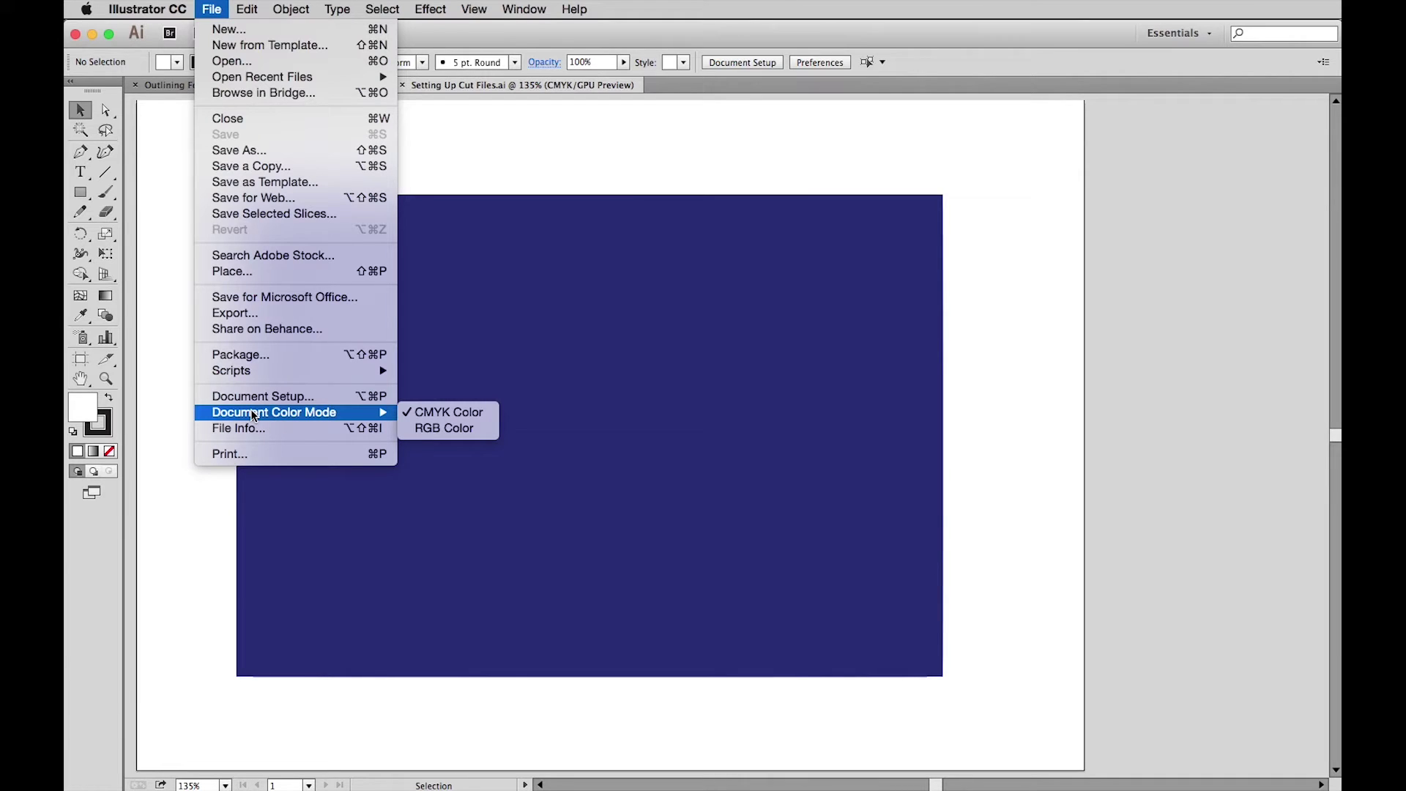
pyautogui.click(458, 413)
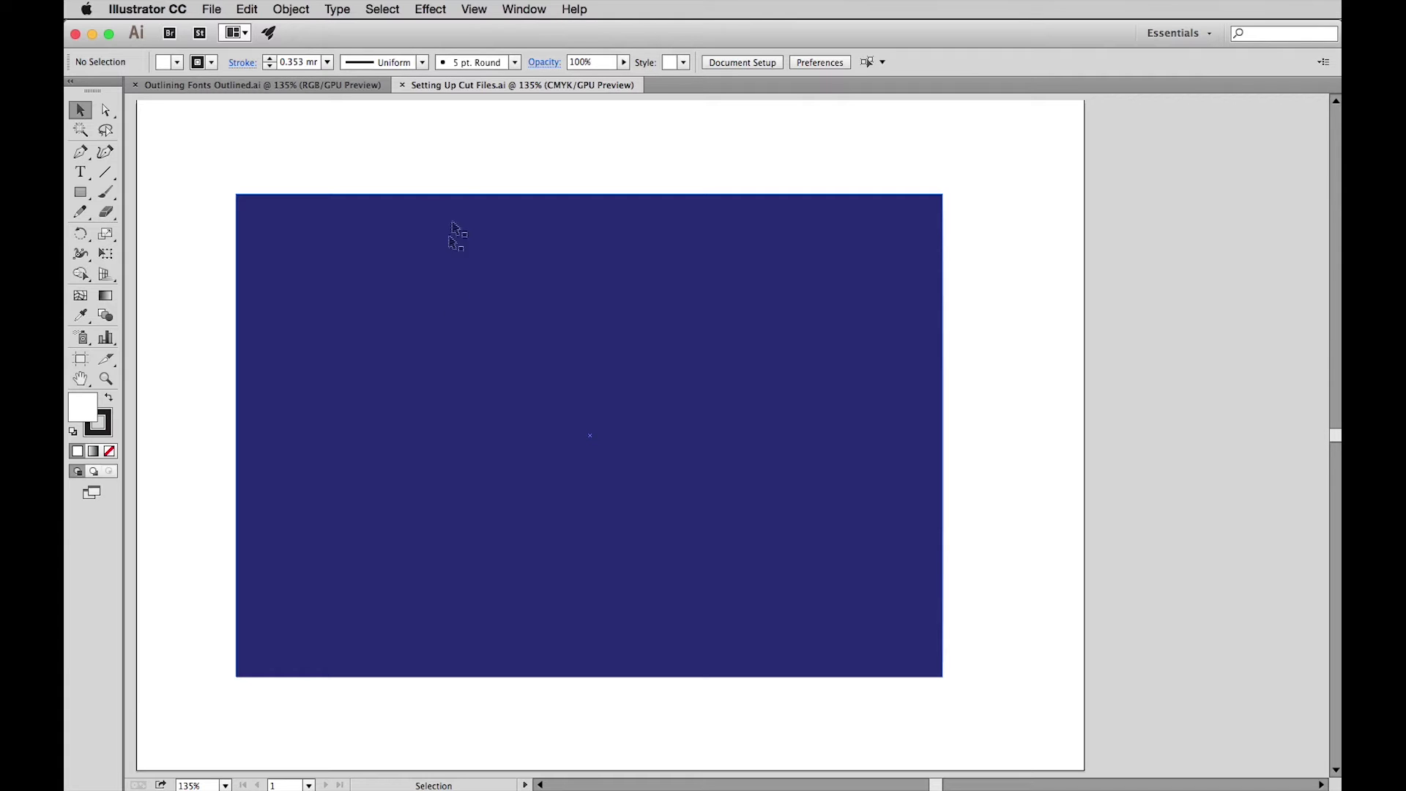
# - Open the PANTONE+ Solid Coated colour book swatch library
pyautogui.click(524, 10)
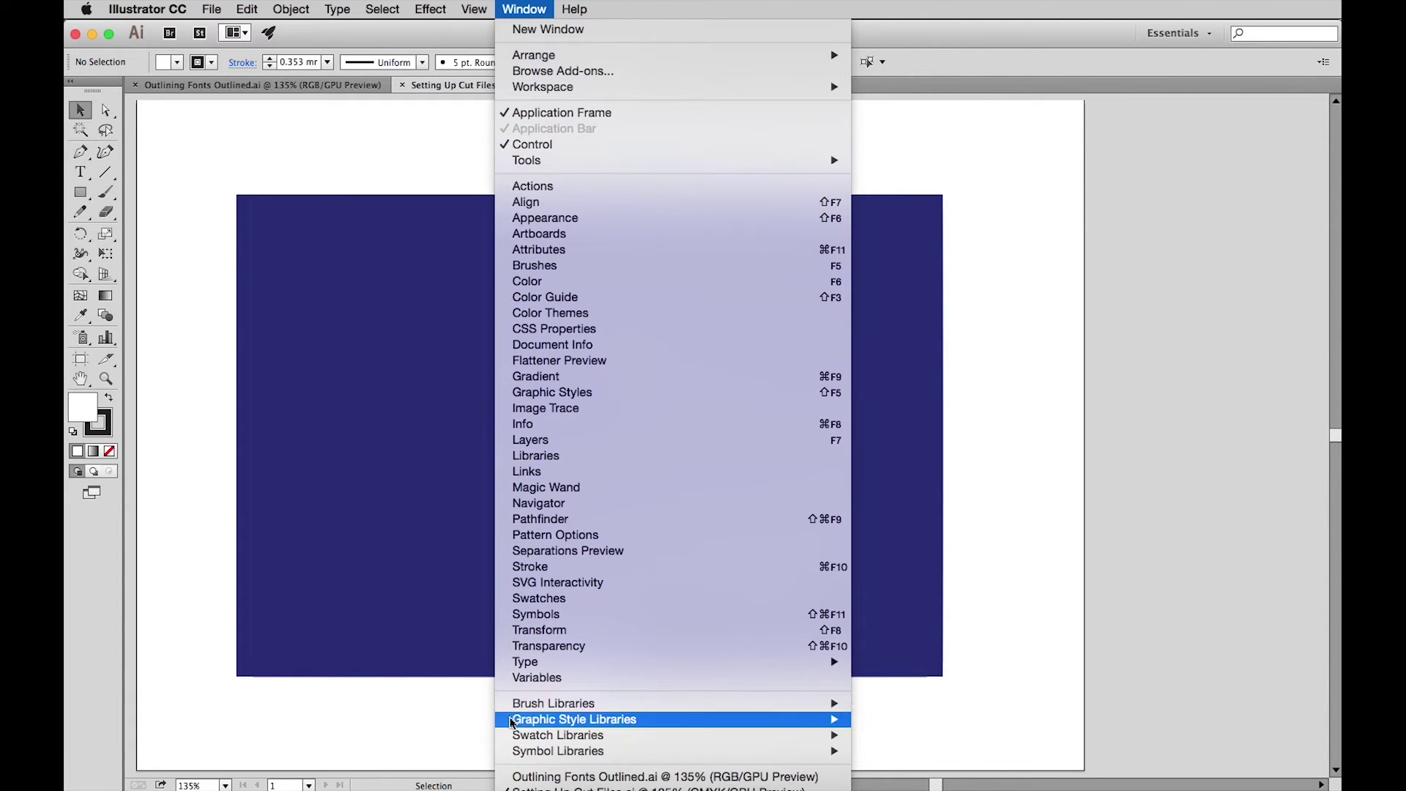
pyautogui.moveTo(517, 739)
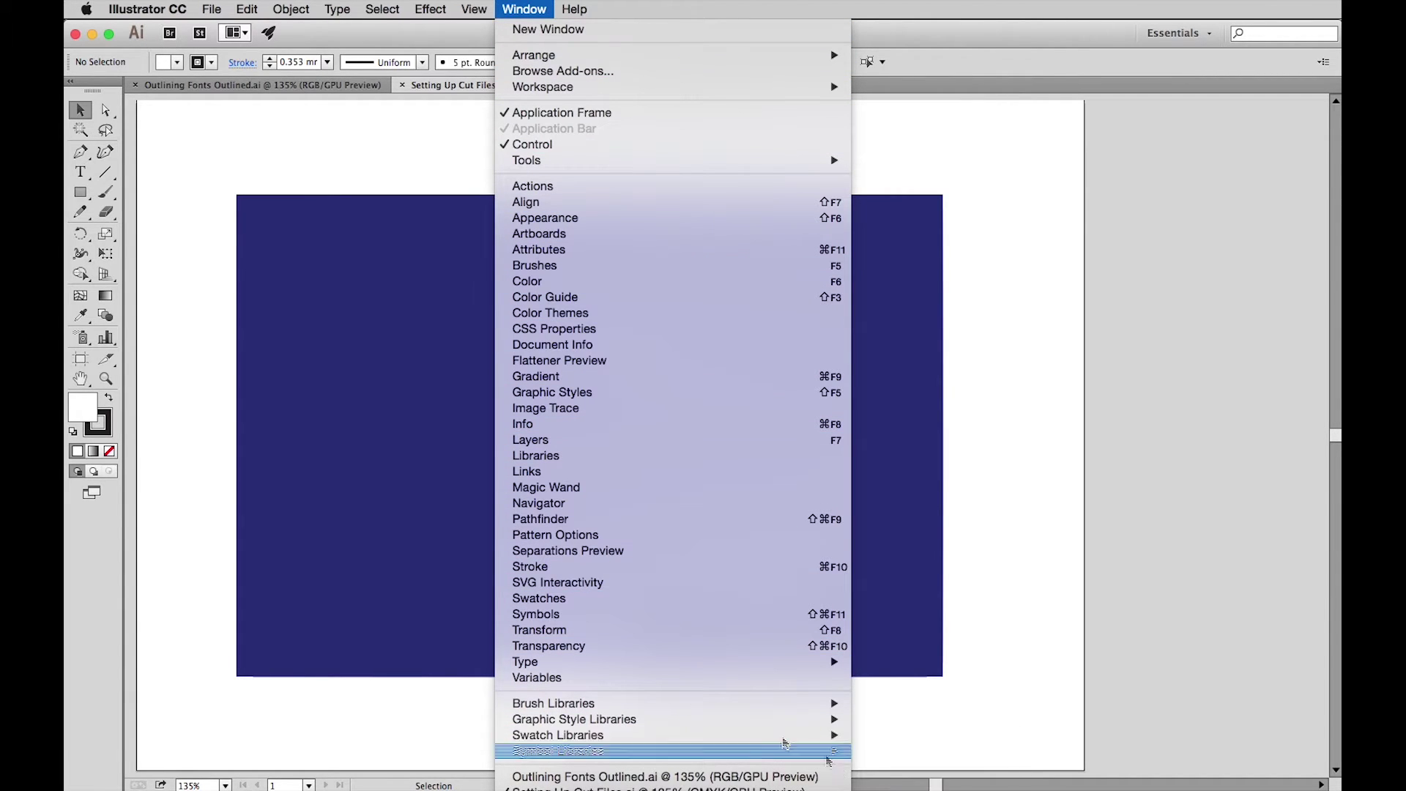
pyautogui.moveTo(906, 771)
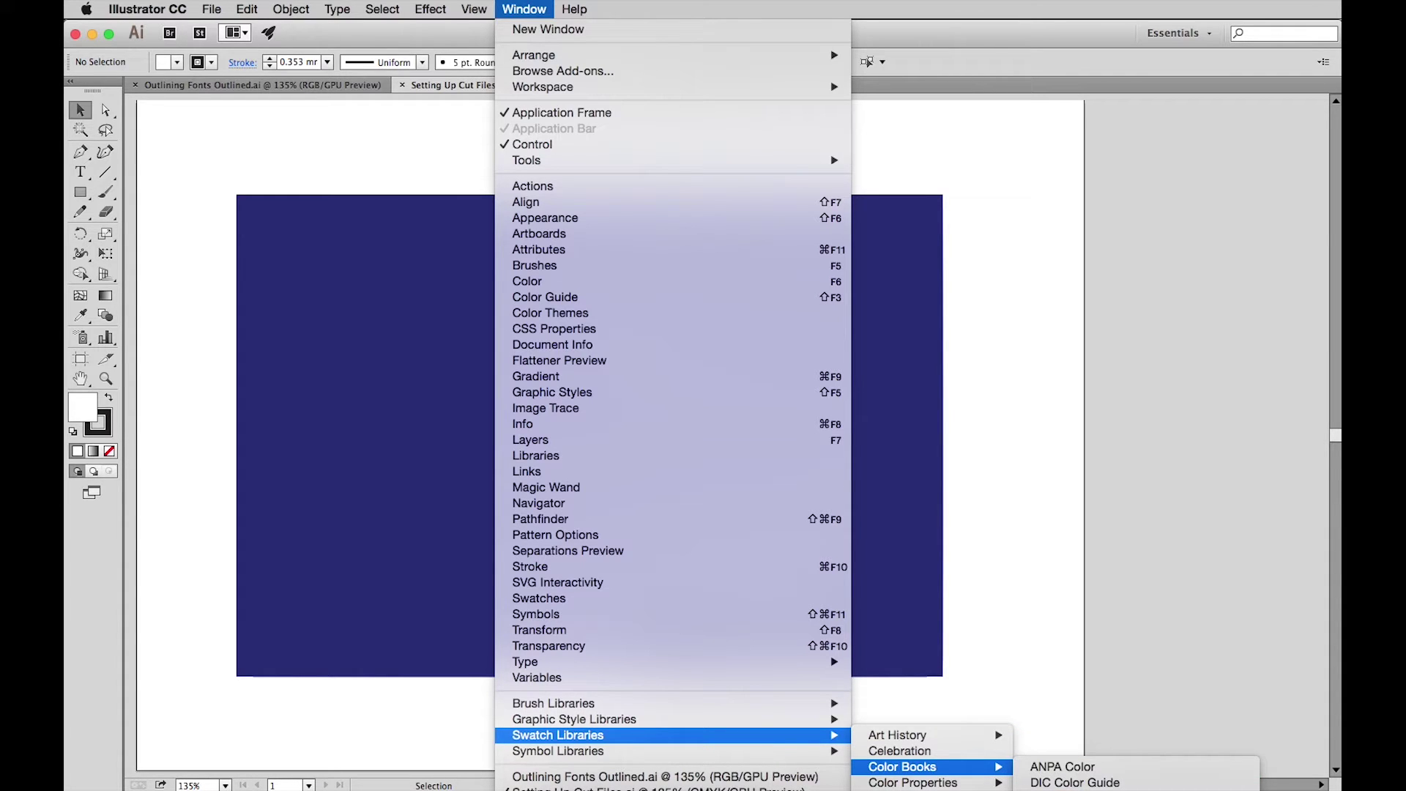
pyautogui.click(1076, 783)
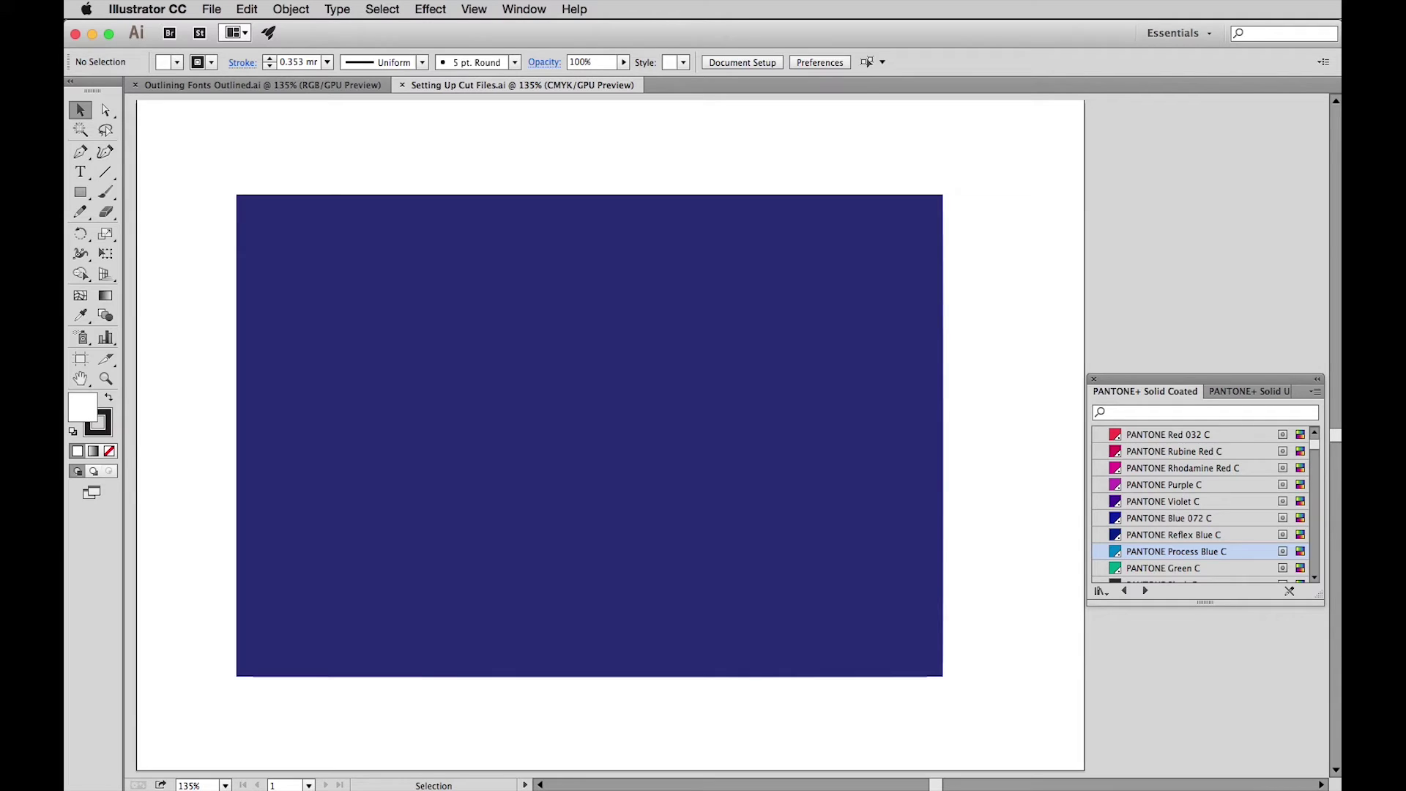
# - Add PANTONE Rhodamine Red C and PANTONE Process Blue C to the document's Swatches panel
pyautogui.click(523, 10)
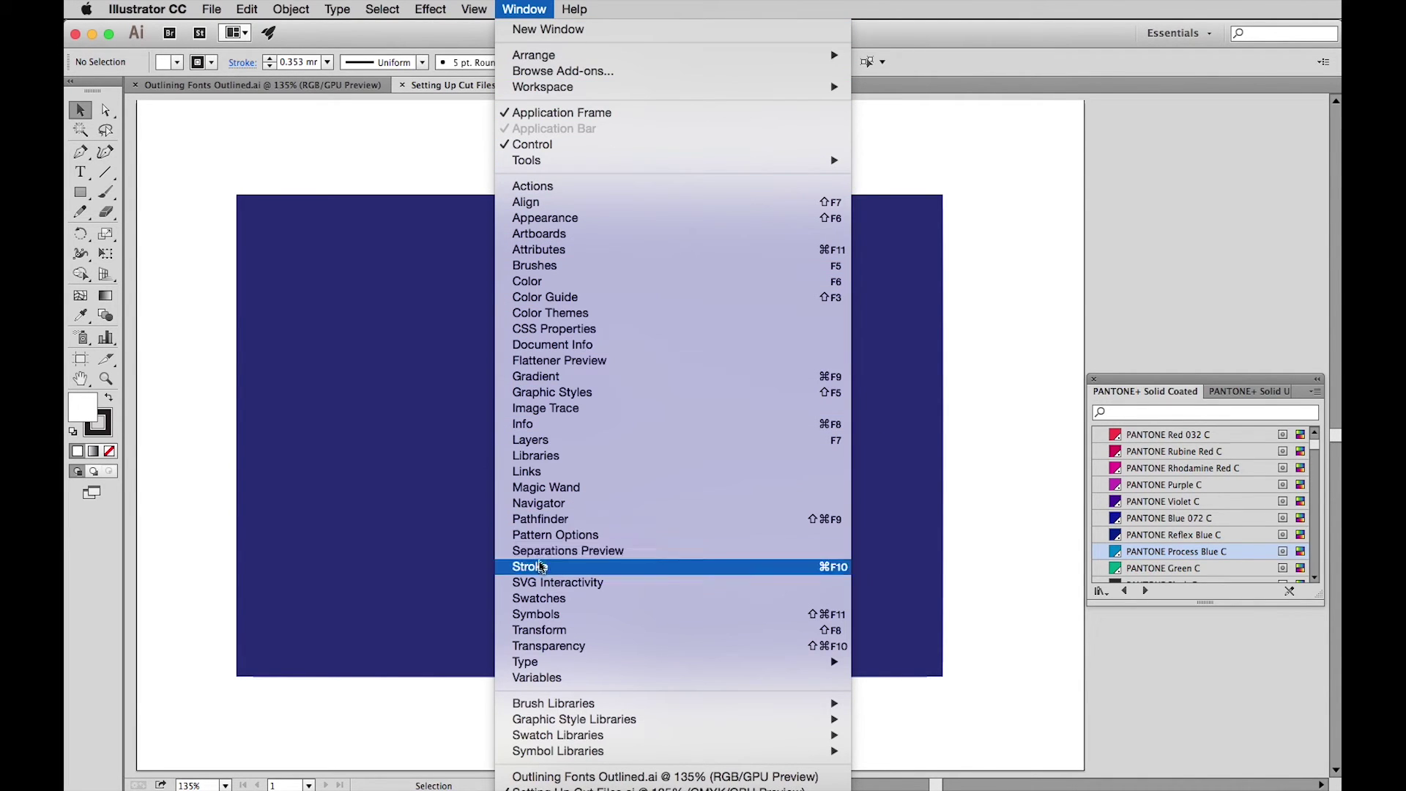
pyautogui.click(542, 599)
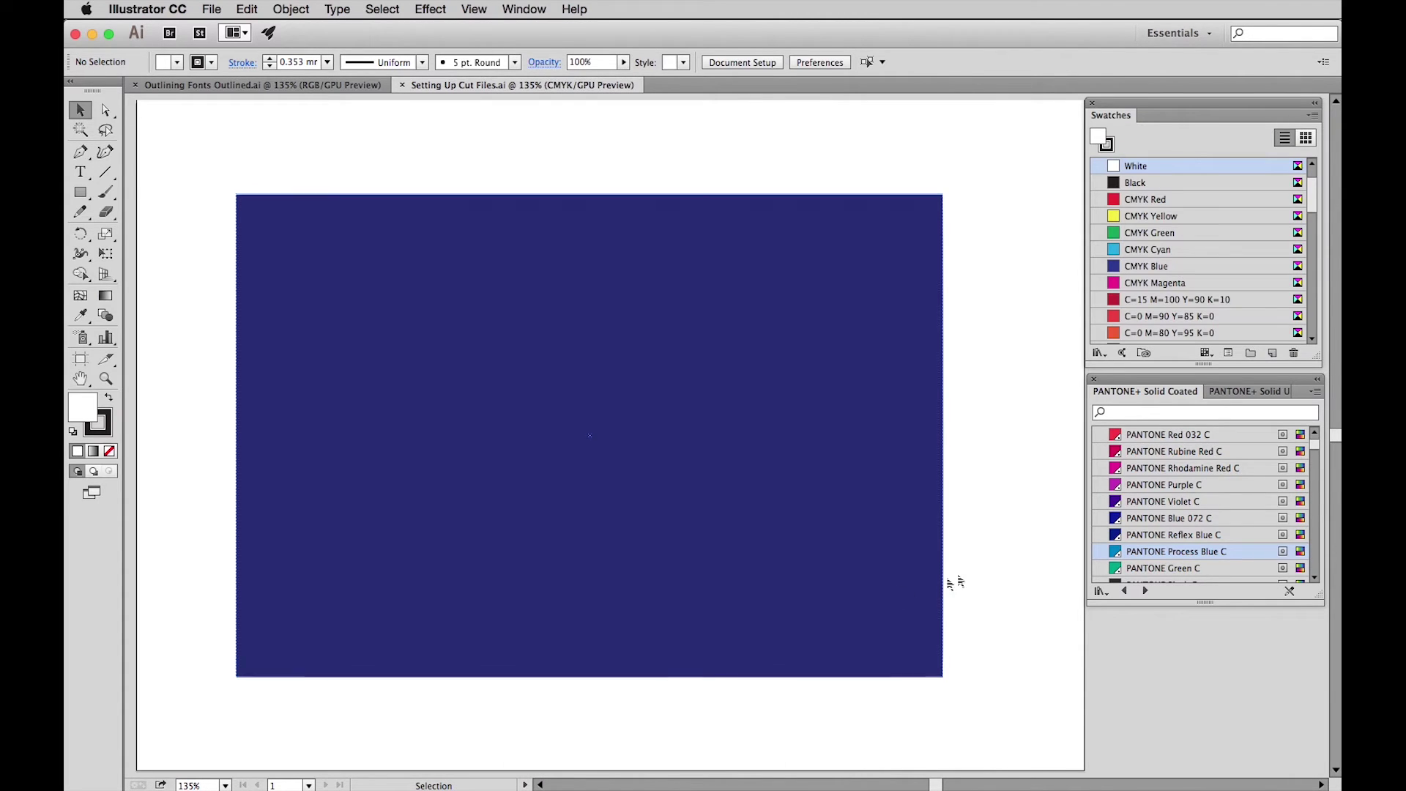
pyautogui.click(1115, 470)
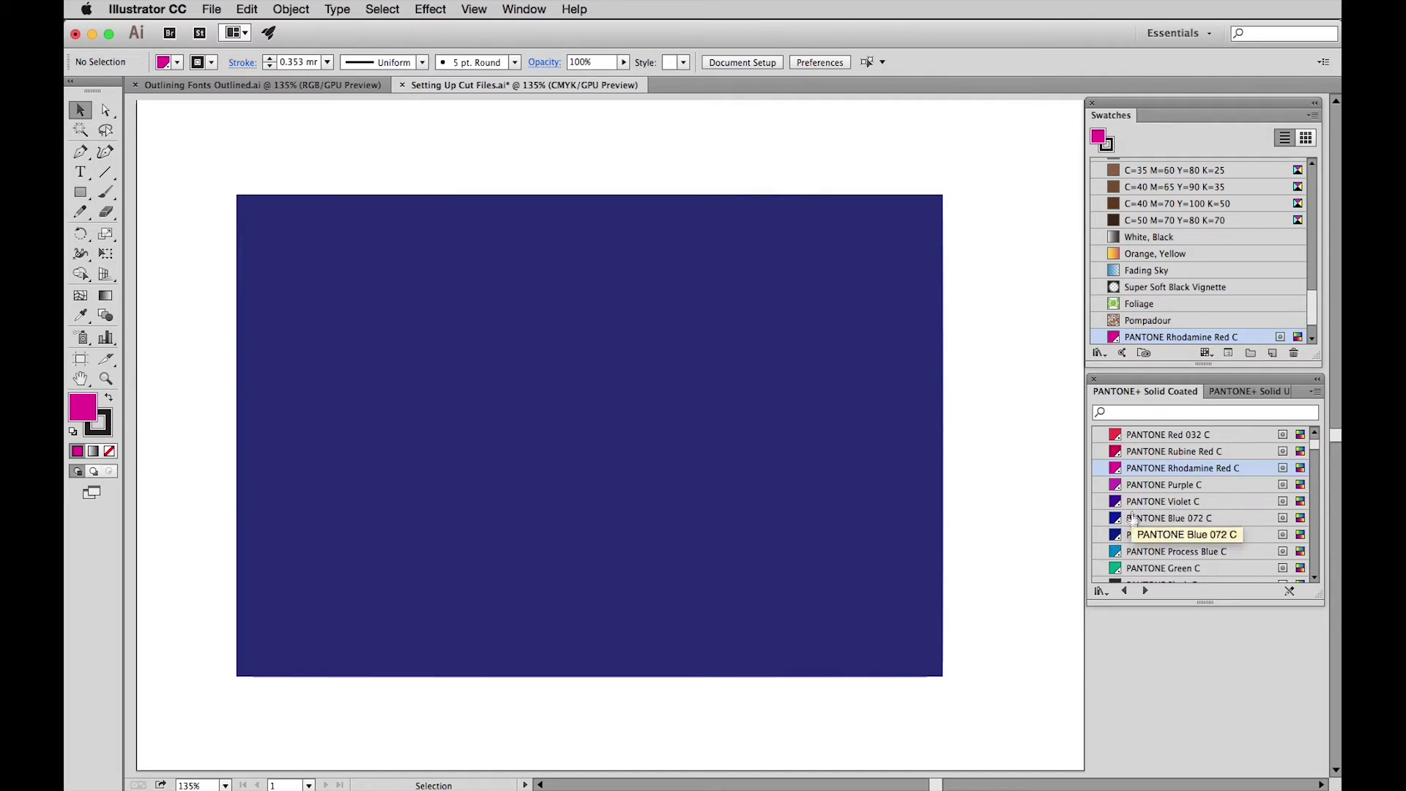
pyautogui.click(1116, 554)
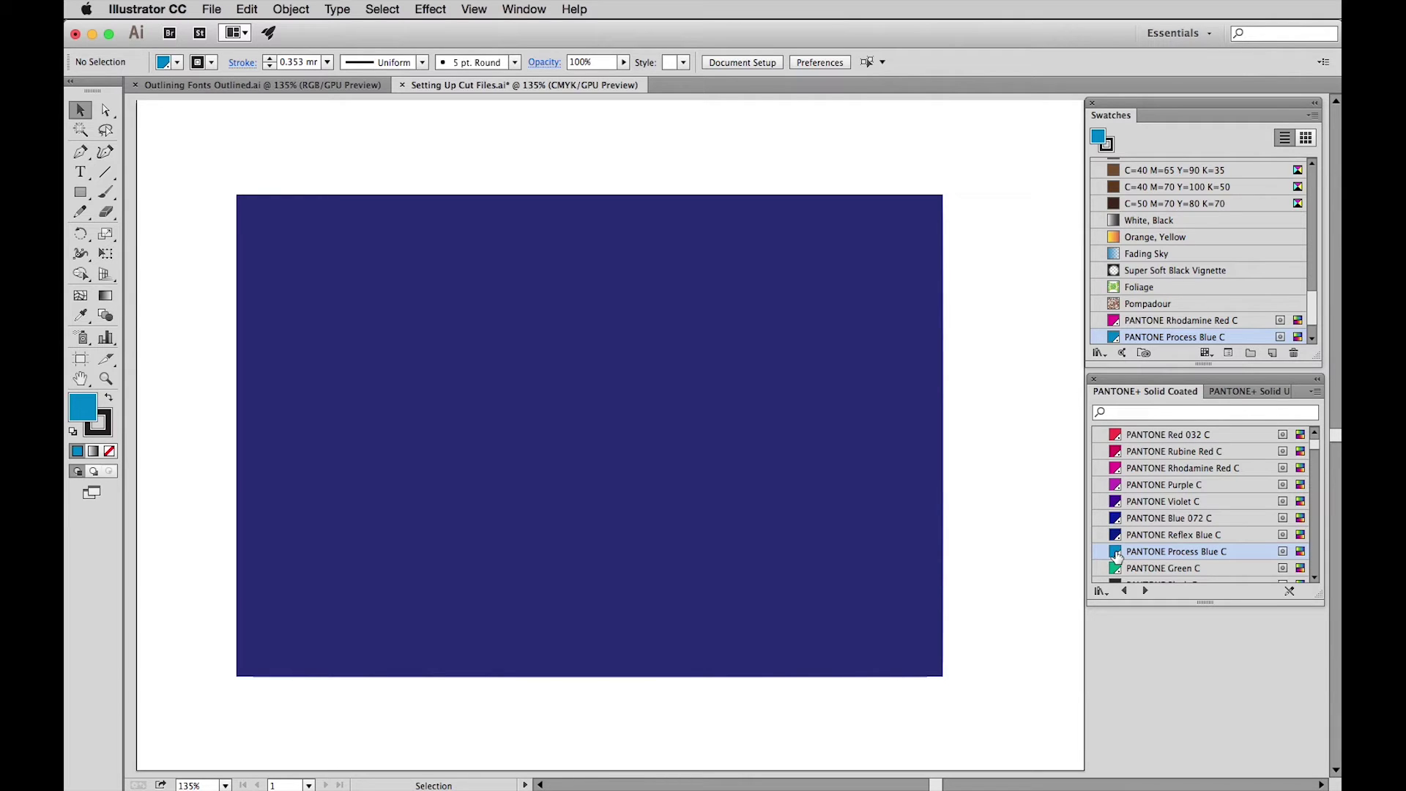
# - Show the Layers panel and create two new layers above Layer 1
pyautogui.click(517, 11)
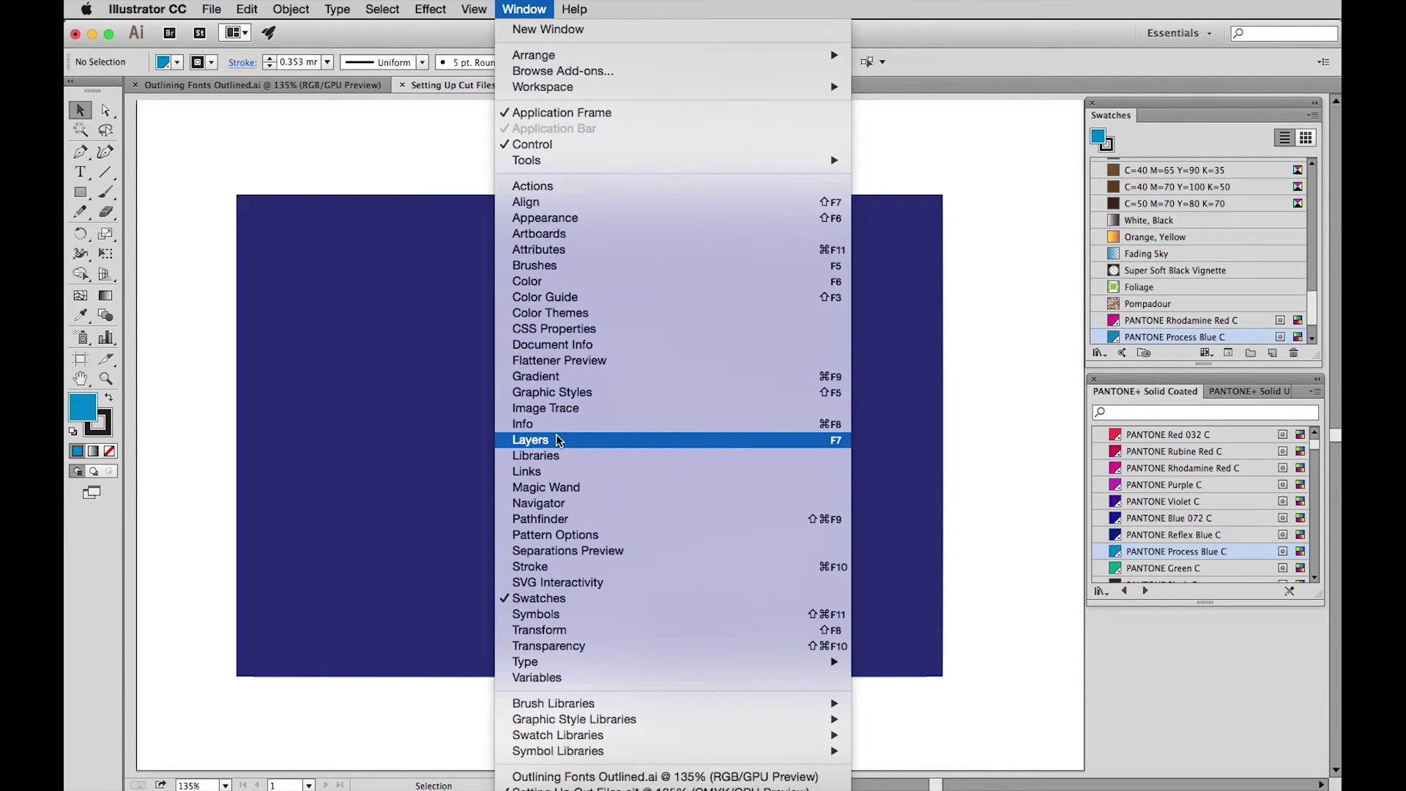
pyautogui.click(531, 441)
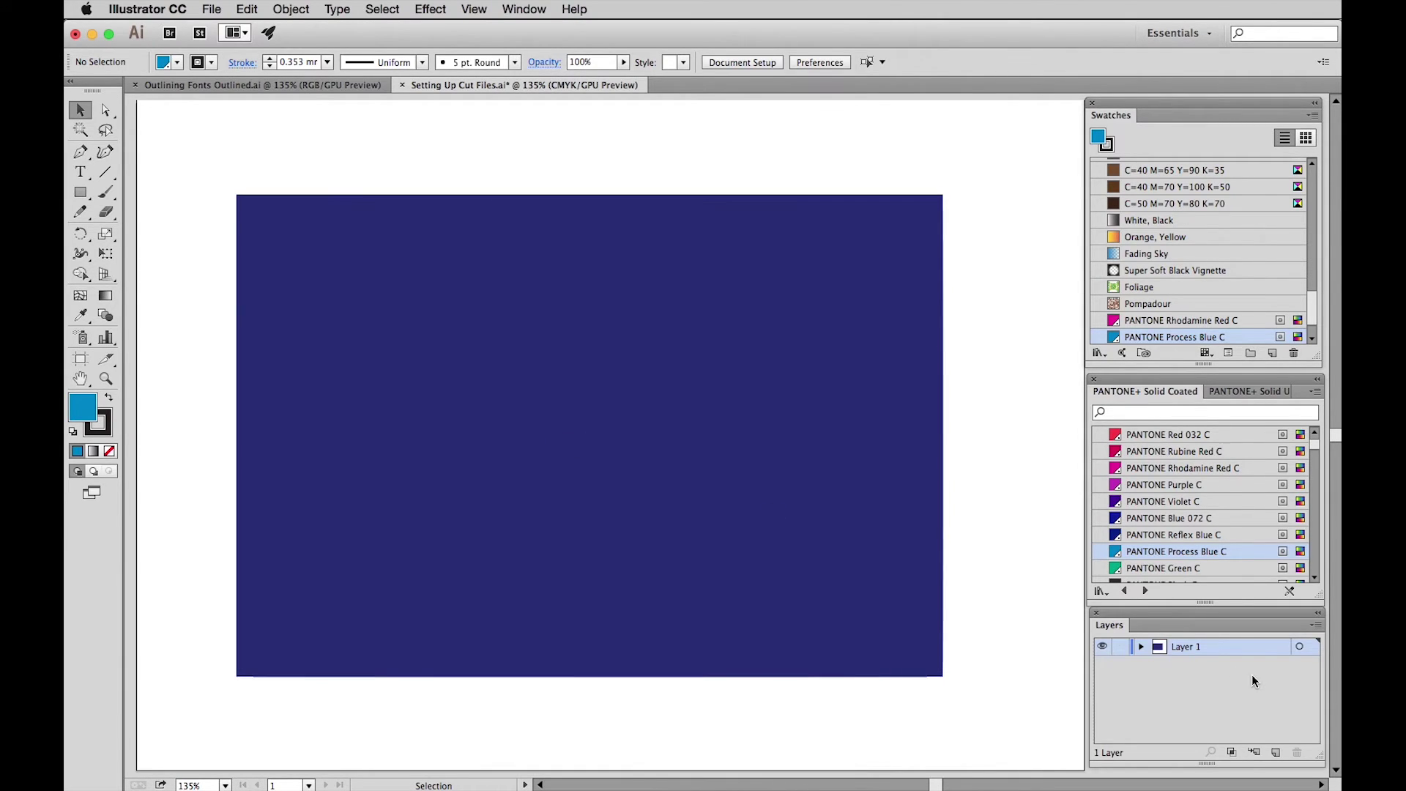
pyautogui.click(1275, 752)
pyautogui.click(1275, 752)
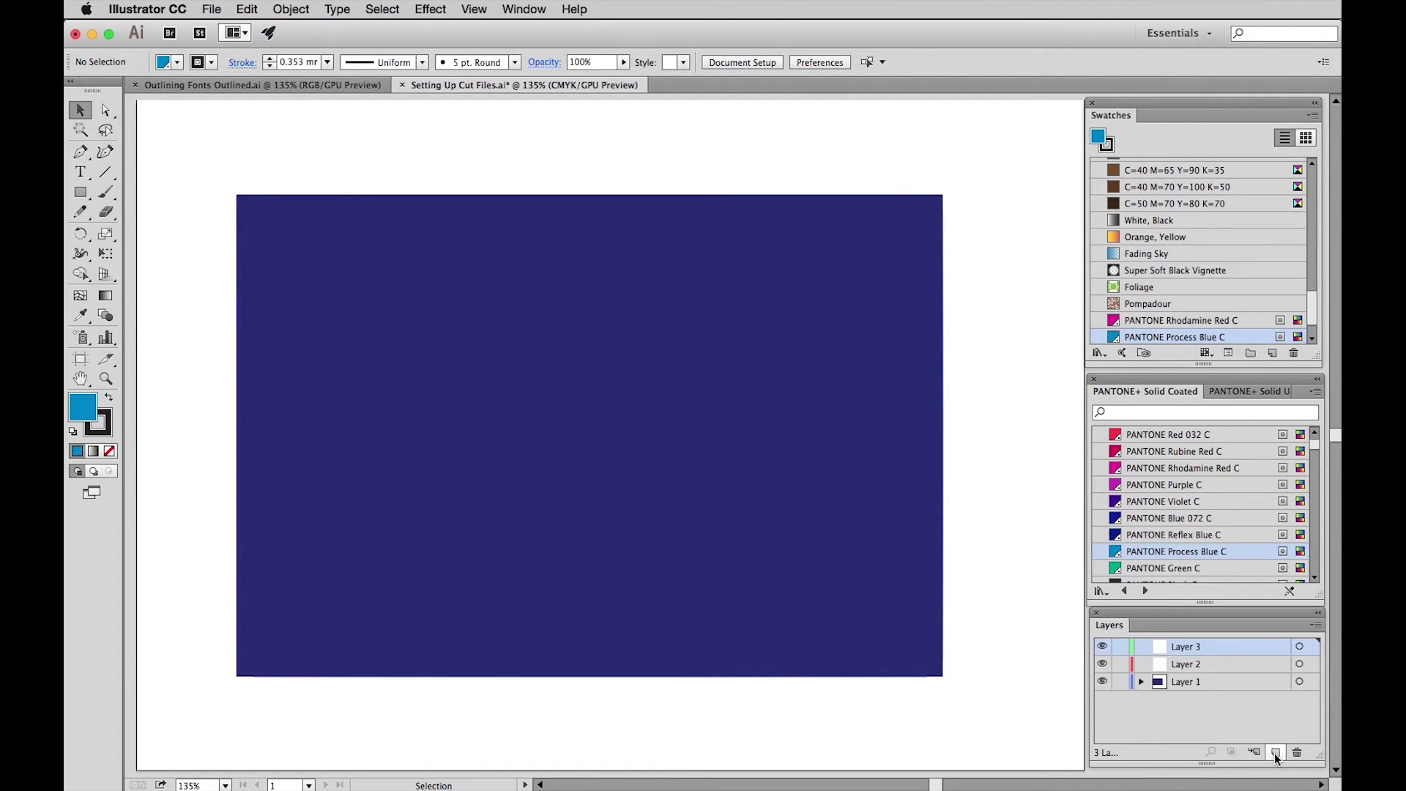
# - Rename the layers top to bottom as Full Cut, Fold and Artwork
pyautogui.doubleClick(1192, 648)
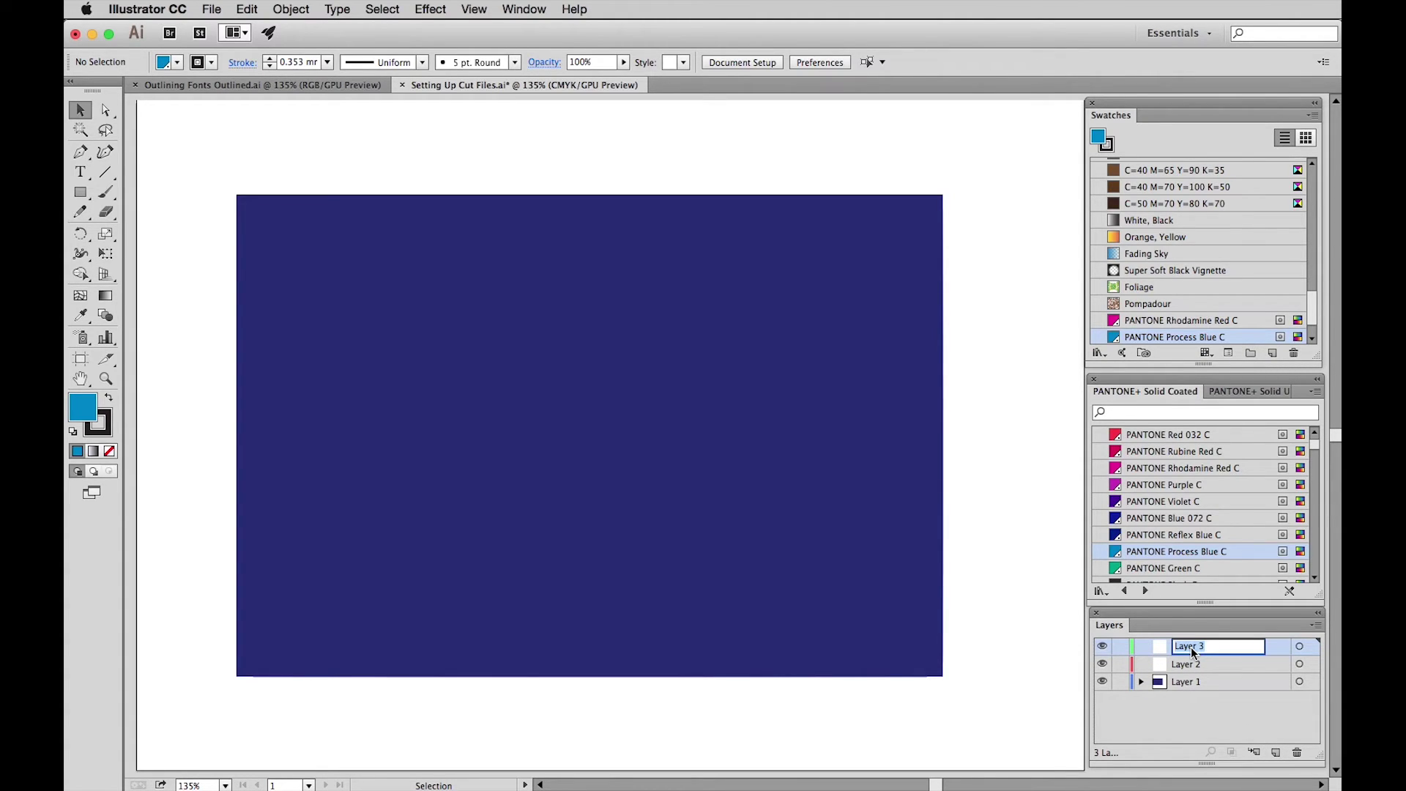
pyautogui.write('Full Cut')
pyautogui.click(1189, 665)
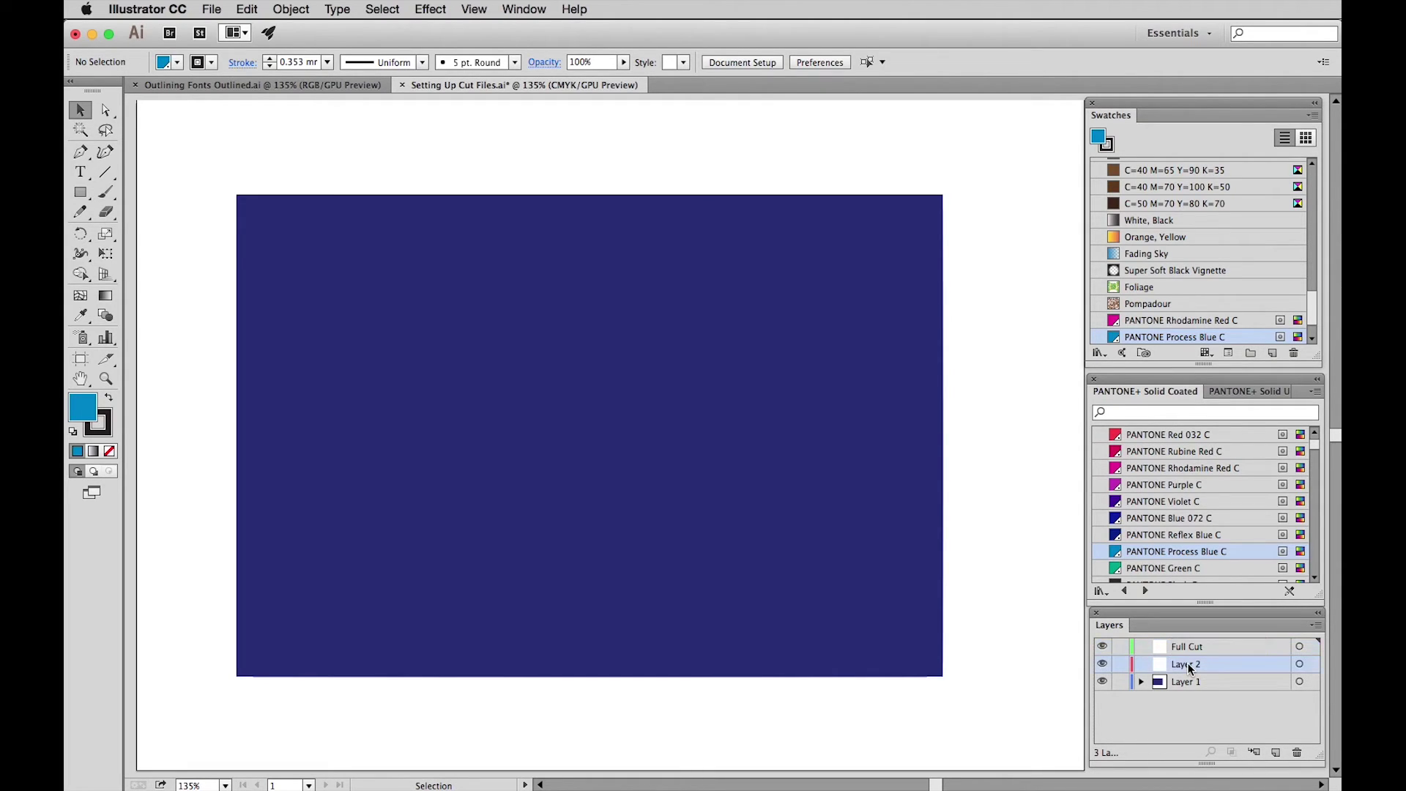
pyautogui.doubleClick(1189, 665)
pyautogui.write('Fold')
pyautogui.click(1191, 683)
pyautogui.doubleClick(1192, 682)
pyautogui.write('Artwork')
pyautogui.click(1197, 715)
# - Set the fill to none and the stroke to PANTONE Rhodamine Red C
pyautogui.moveTo(1313, 302); pyautogui.dragTo(1310, 109)
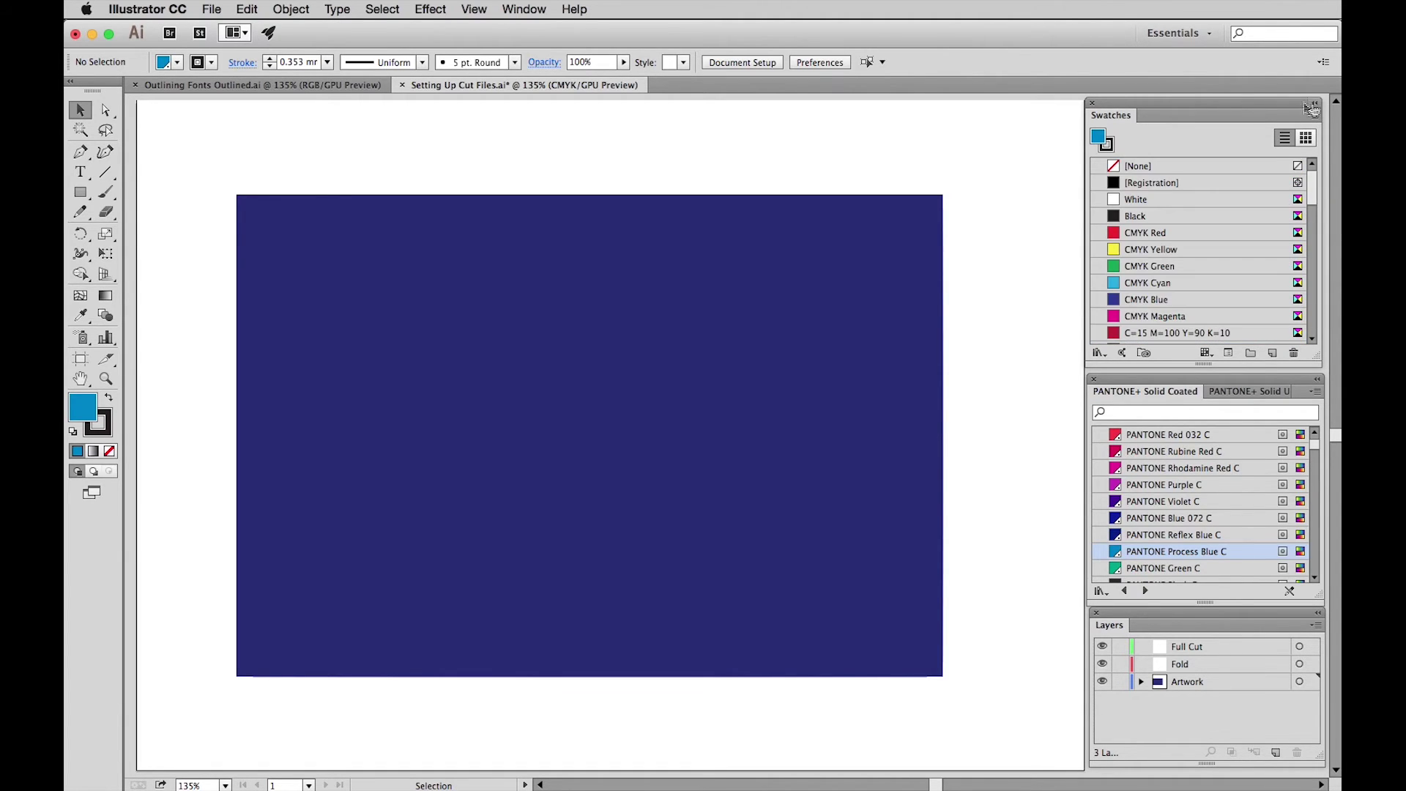
pyautogui.click(1116, 166)
pyautogui.click(1106, 145)
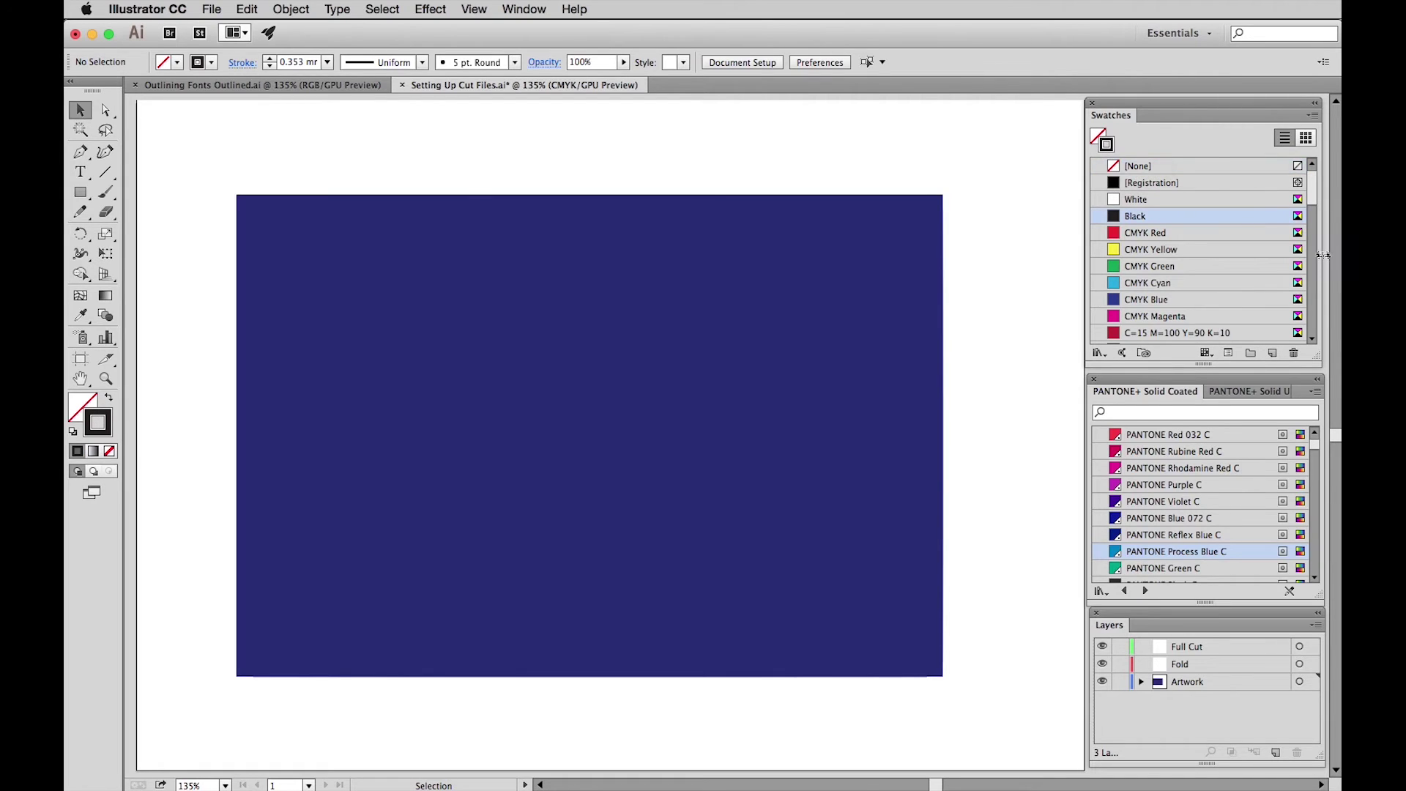
pyautogui.moveTo(1315, 189); pyautogui.dragTo(1314, 323)
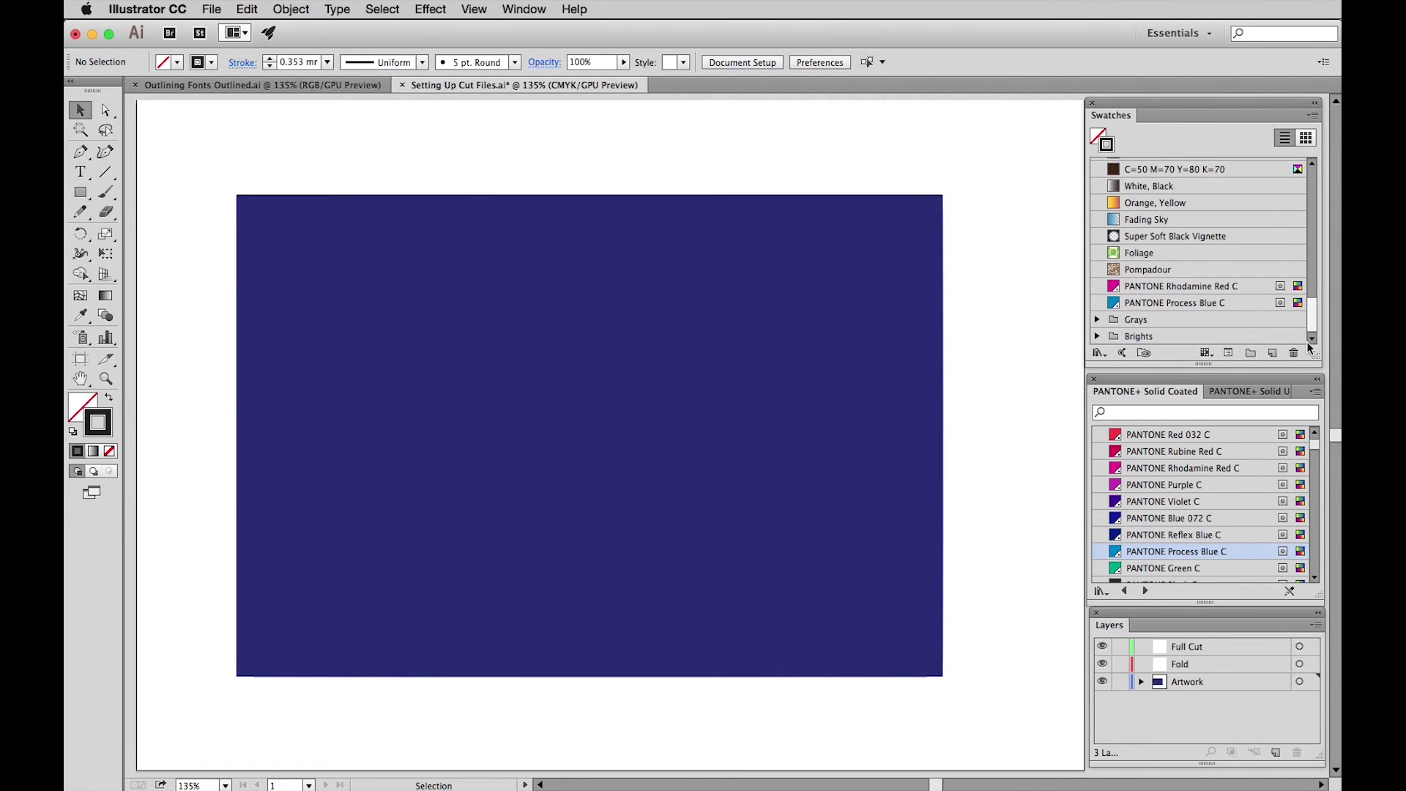
pyautogui.click(1112, 287)
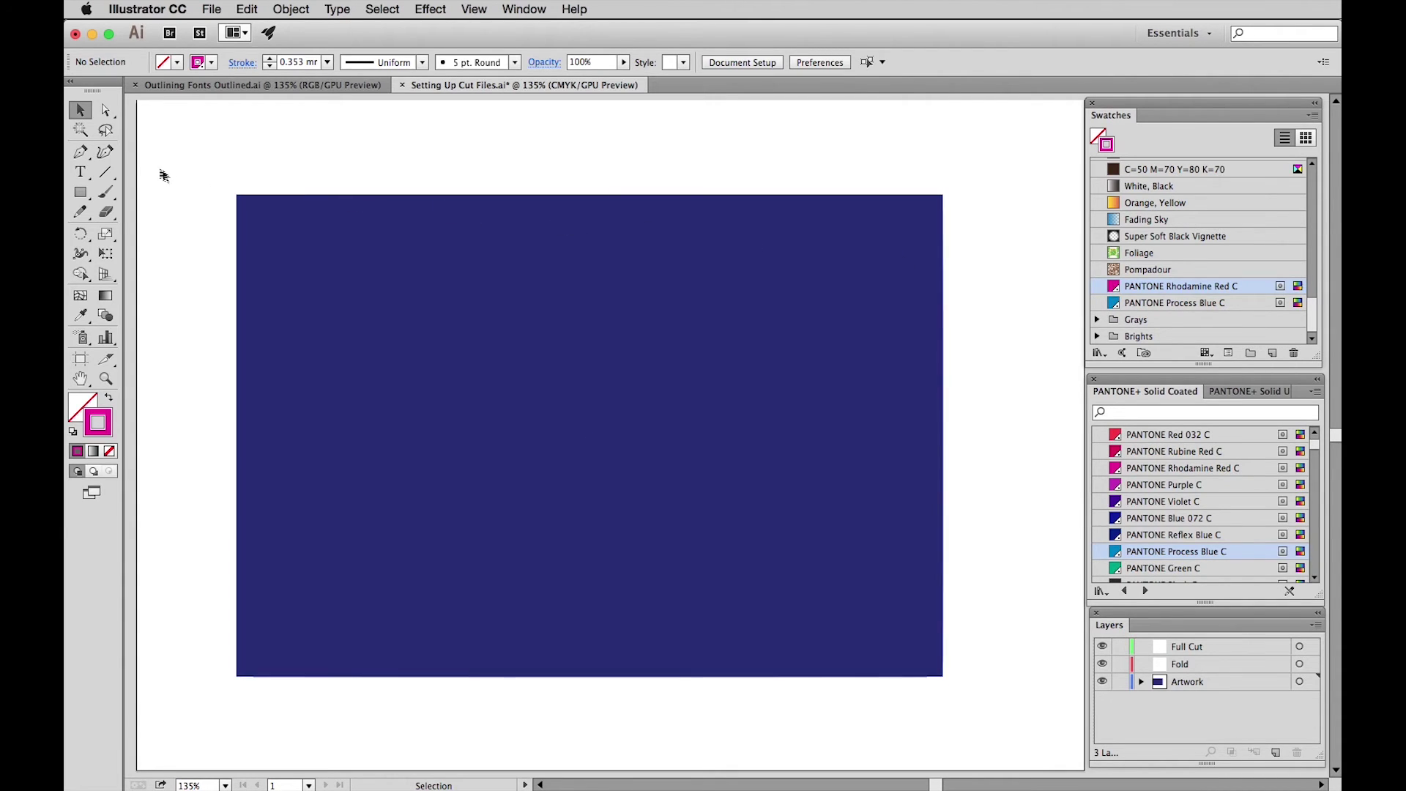
# - On the Full Cut layer, draw a closed four-corner Pen path inset in the navy rectangle
pyautogui.click(85, 155)
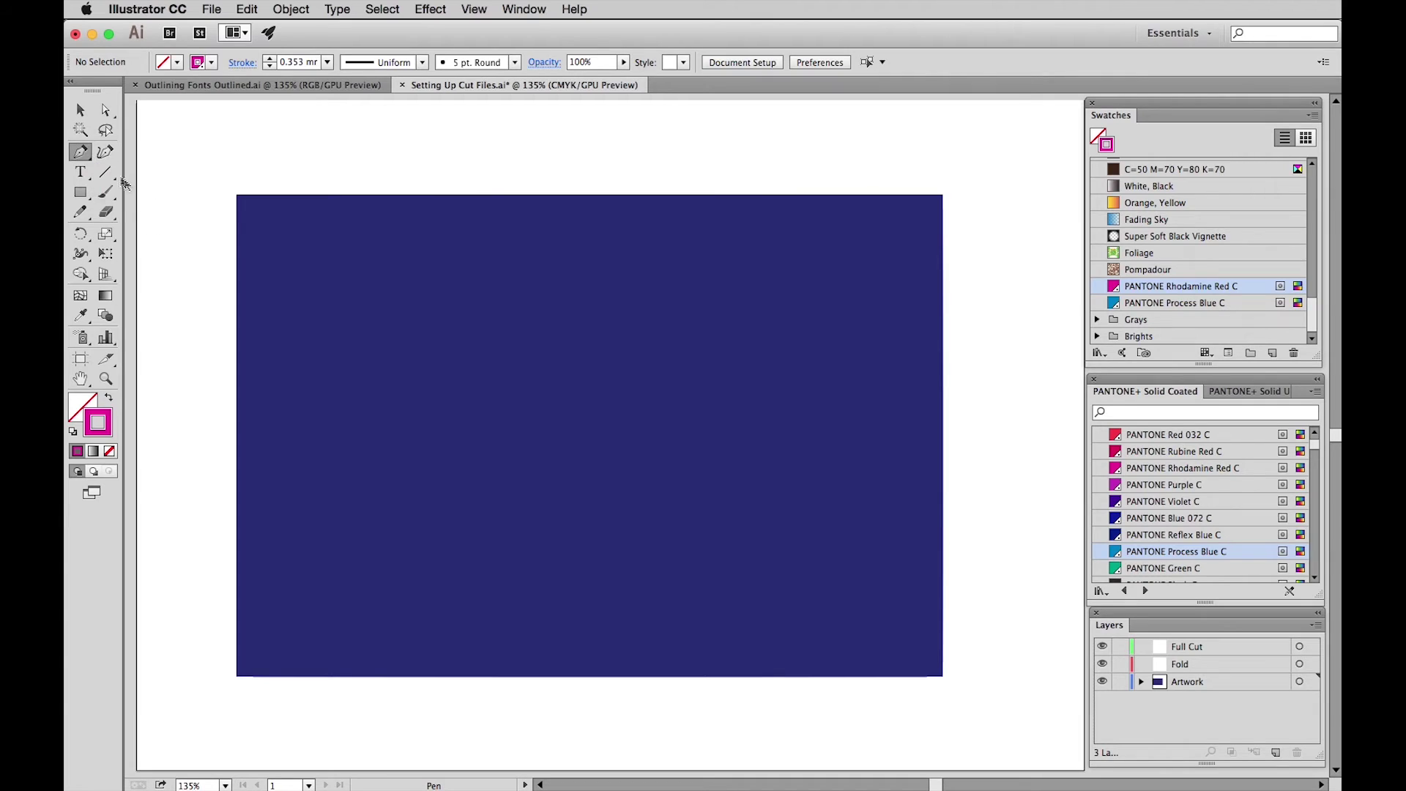
pyautogui.click(1238, 649)
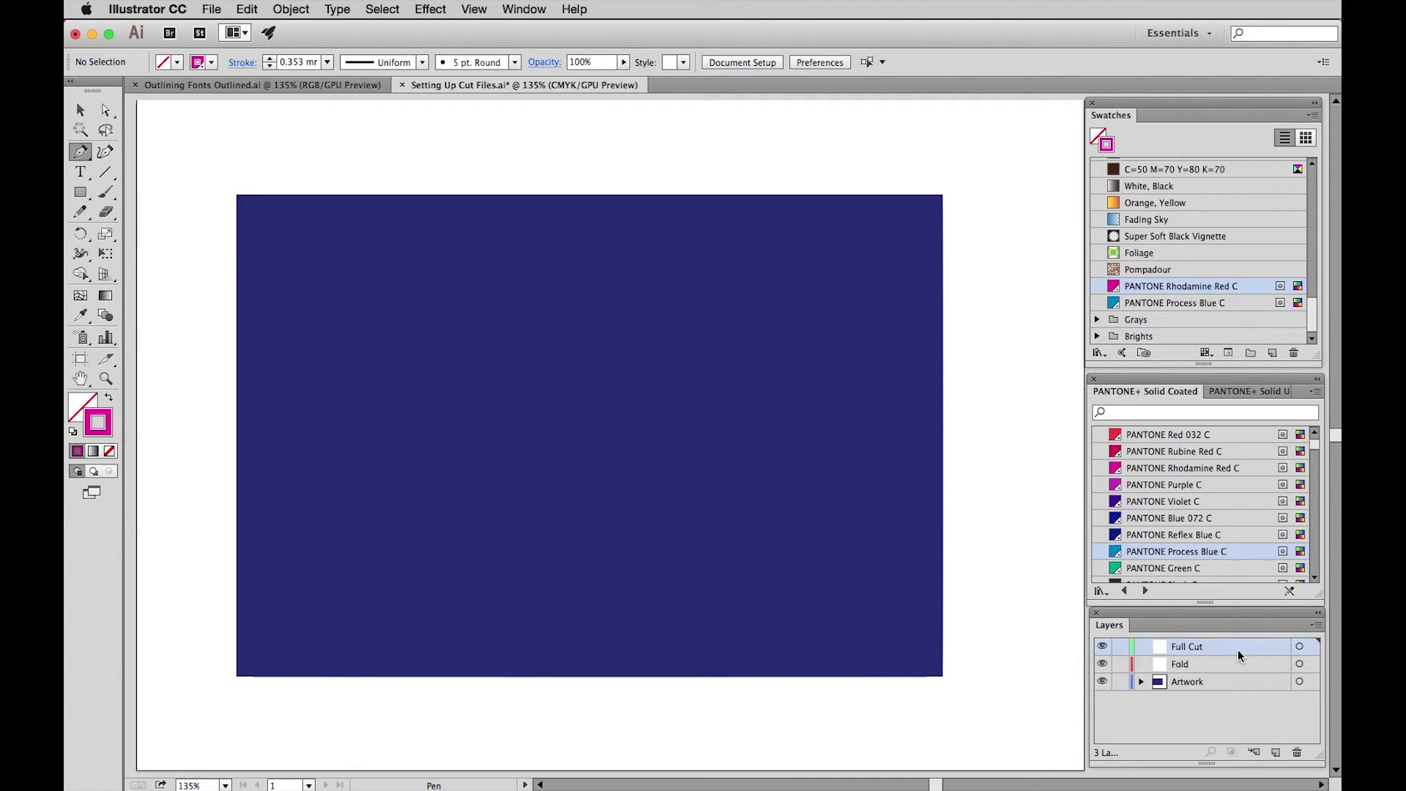
pyautogui.click(294, 251)
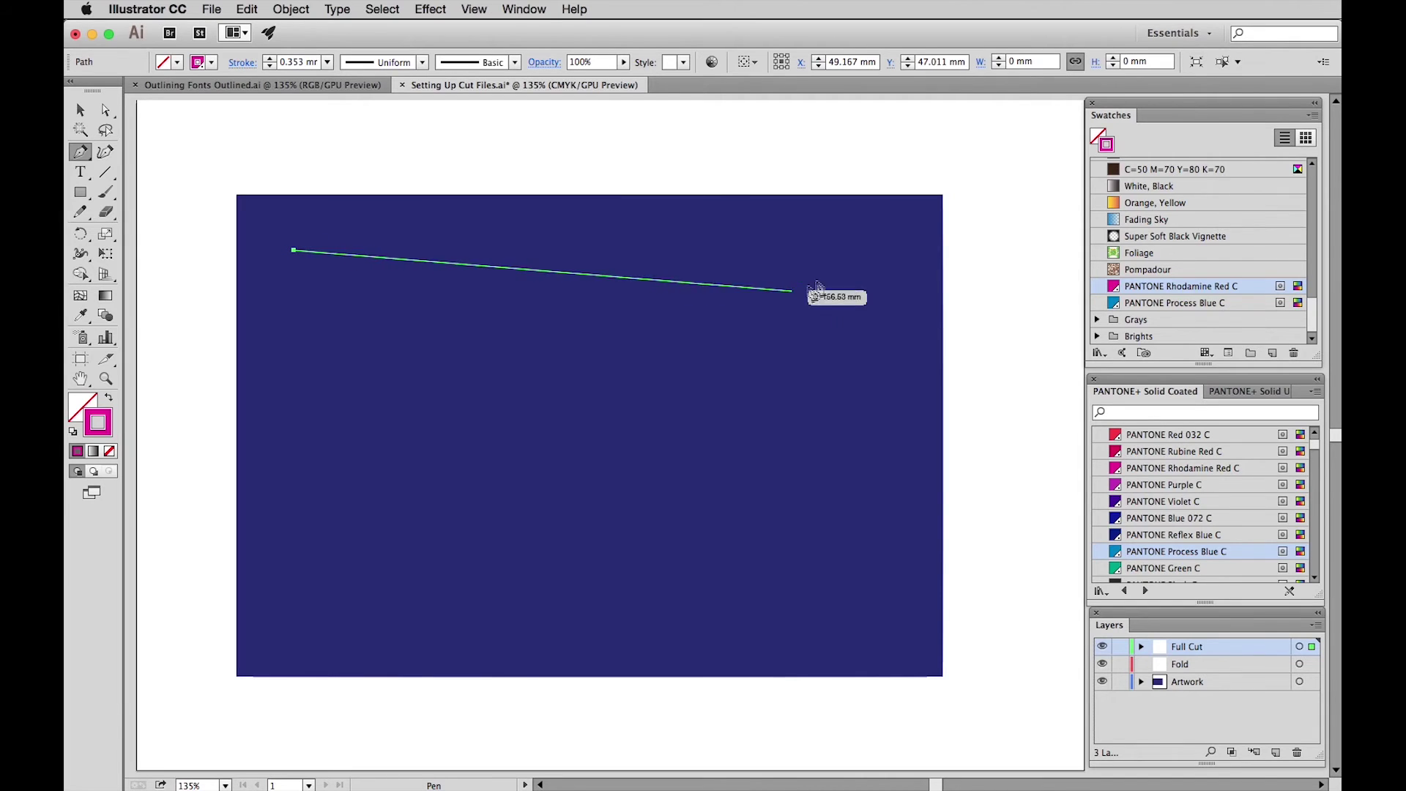
pyautogui.keyDown('shift'); pyautogui.click(889, 254); pyautogui.keyUp('shift')
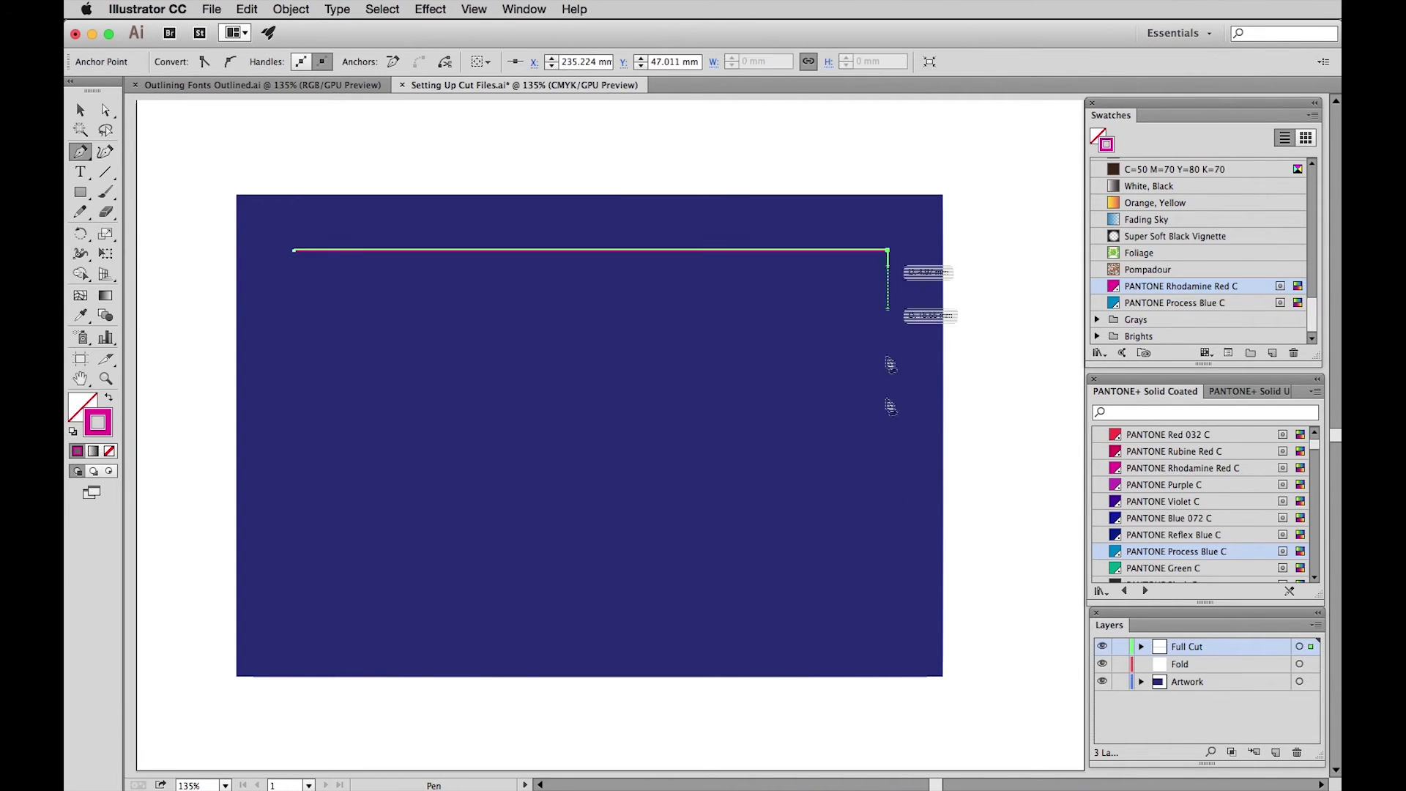
pyautogui.keyDown('shift'); pyautogui.click(888, 623); pyautogui.keyUp('shift')
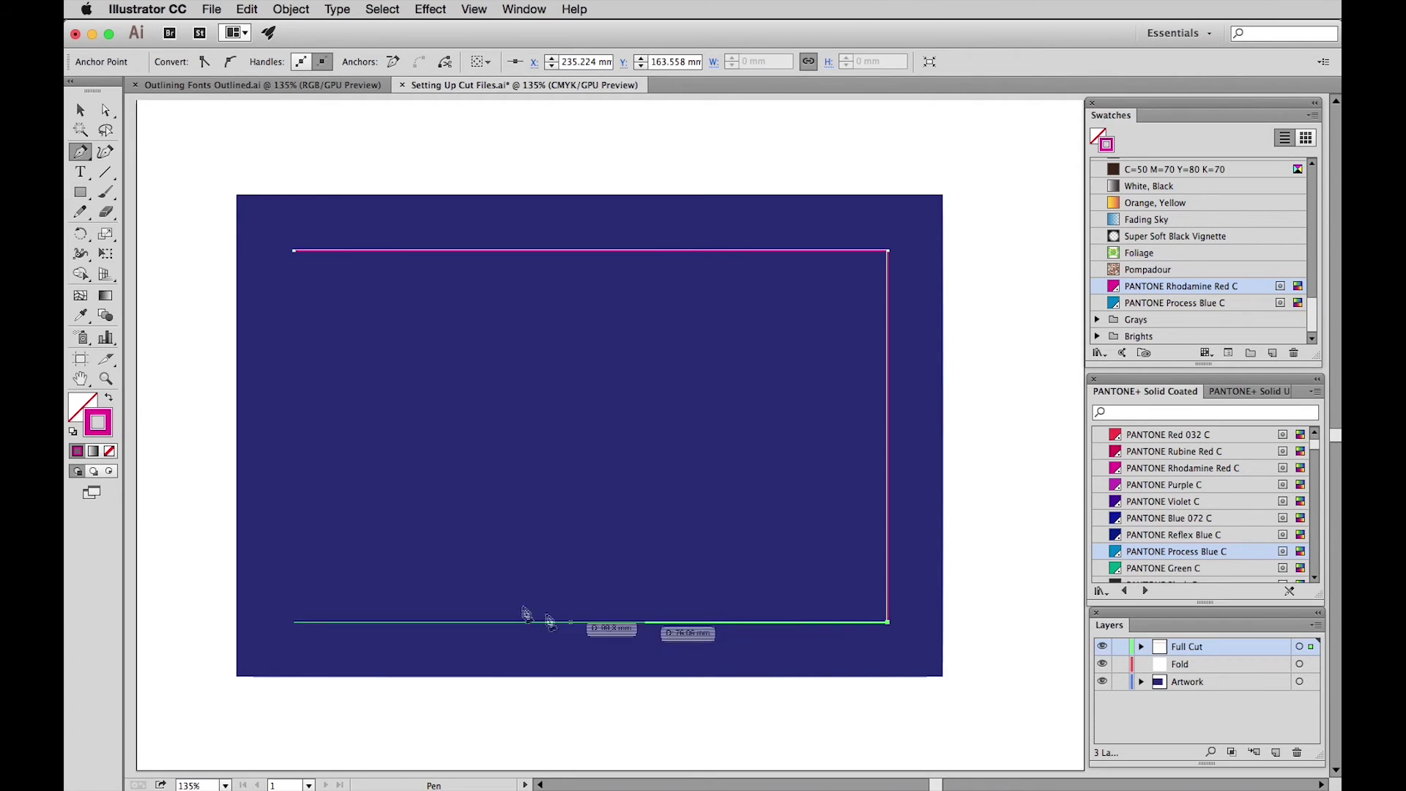
pyautogui.keyDown('shift'); pyautogui.click(294, 623); pyautogui.keyUp('shift')
pyautogui.click(295, 253)
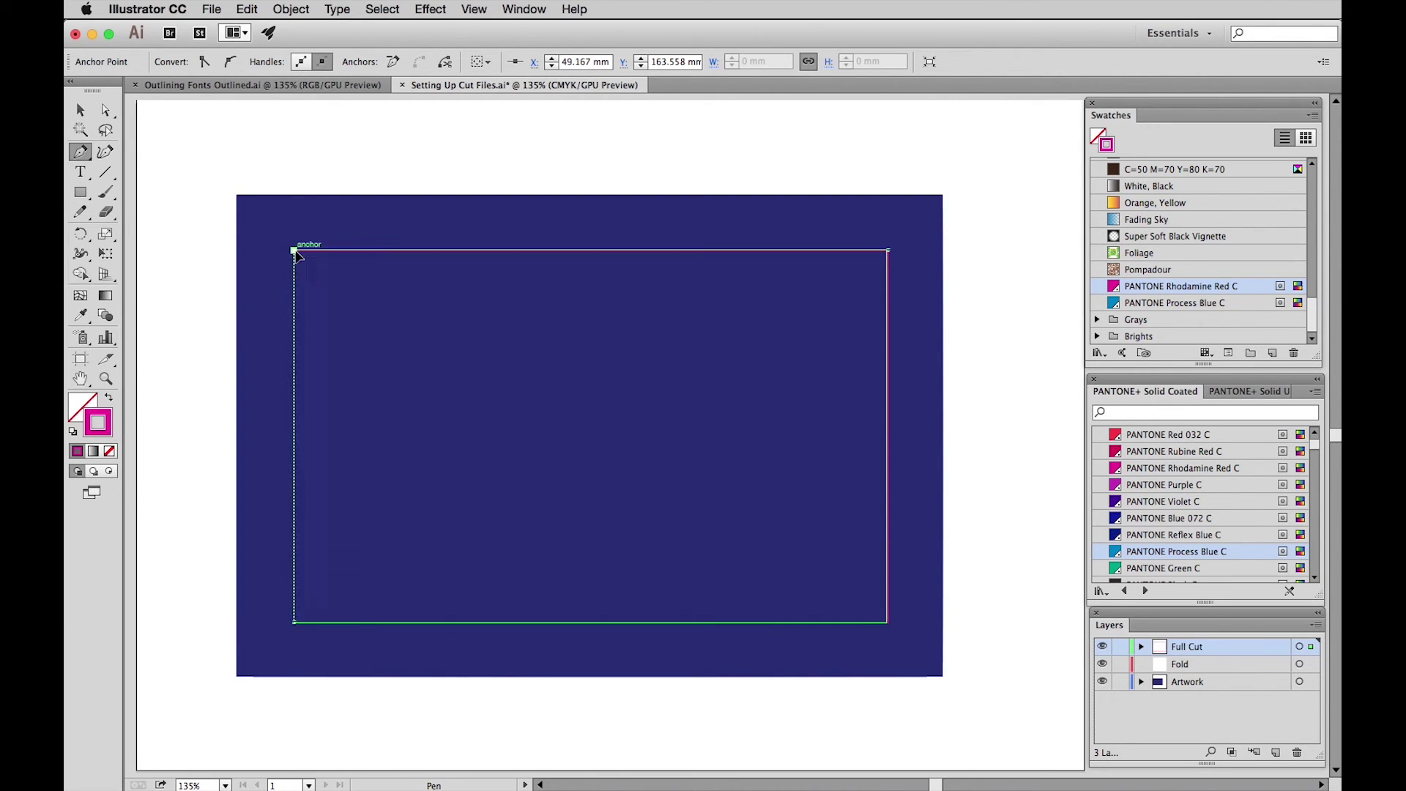
pyautogui.click(81, 110)
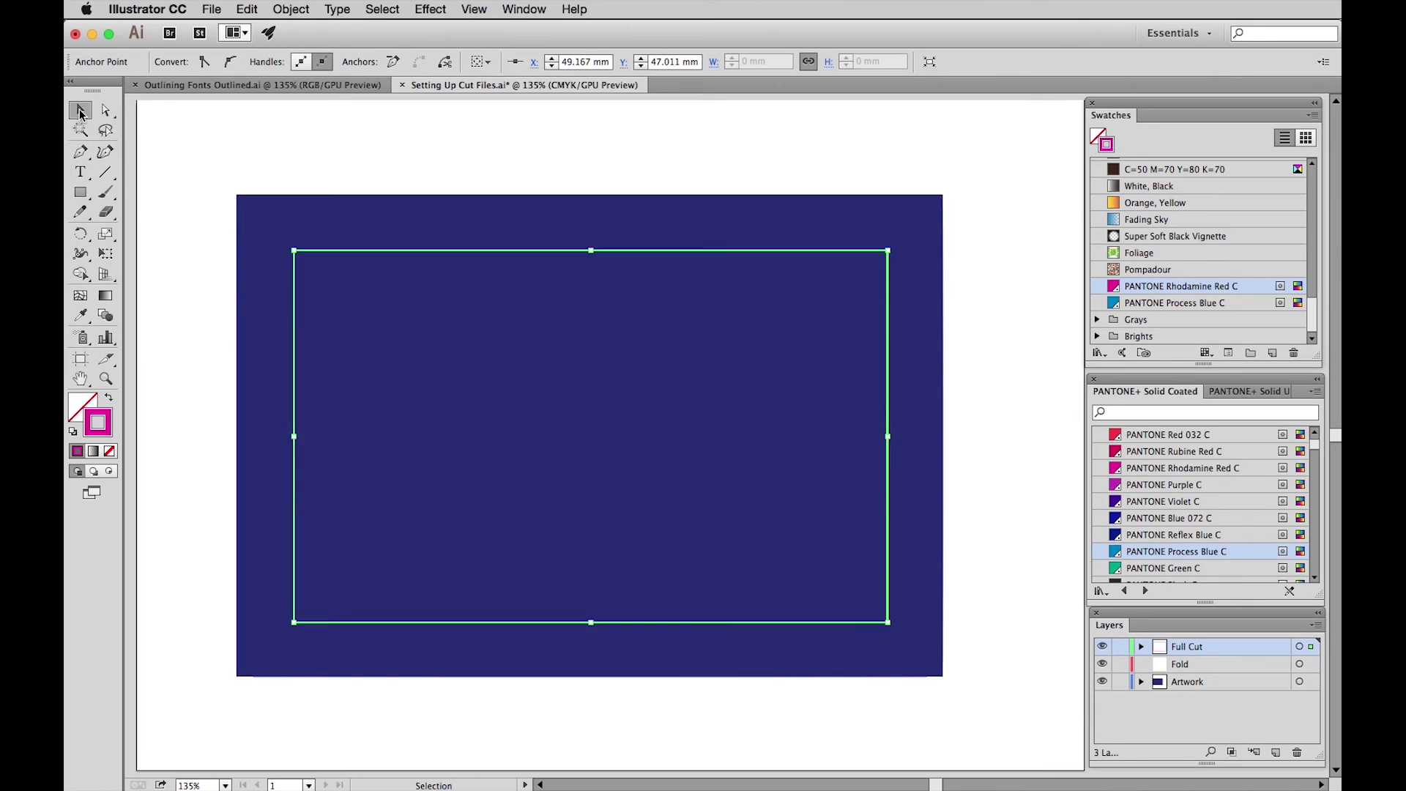
pyautogui.click(468, 128)
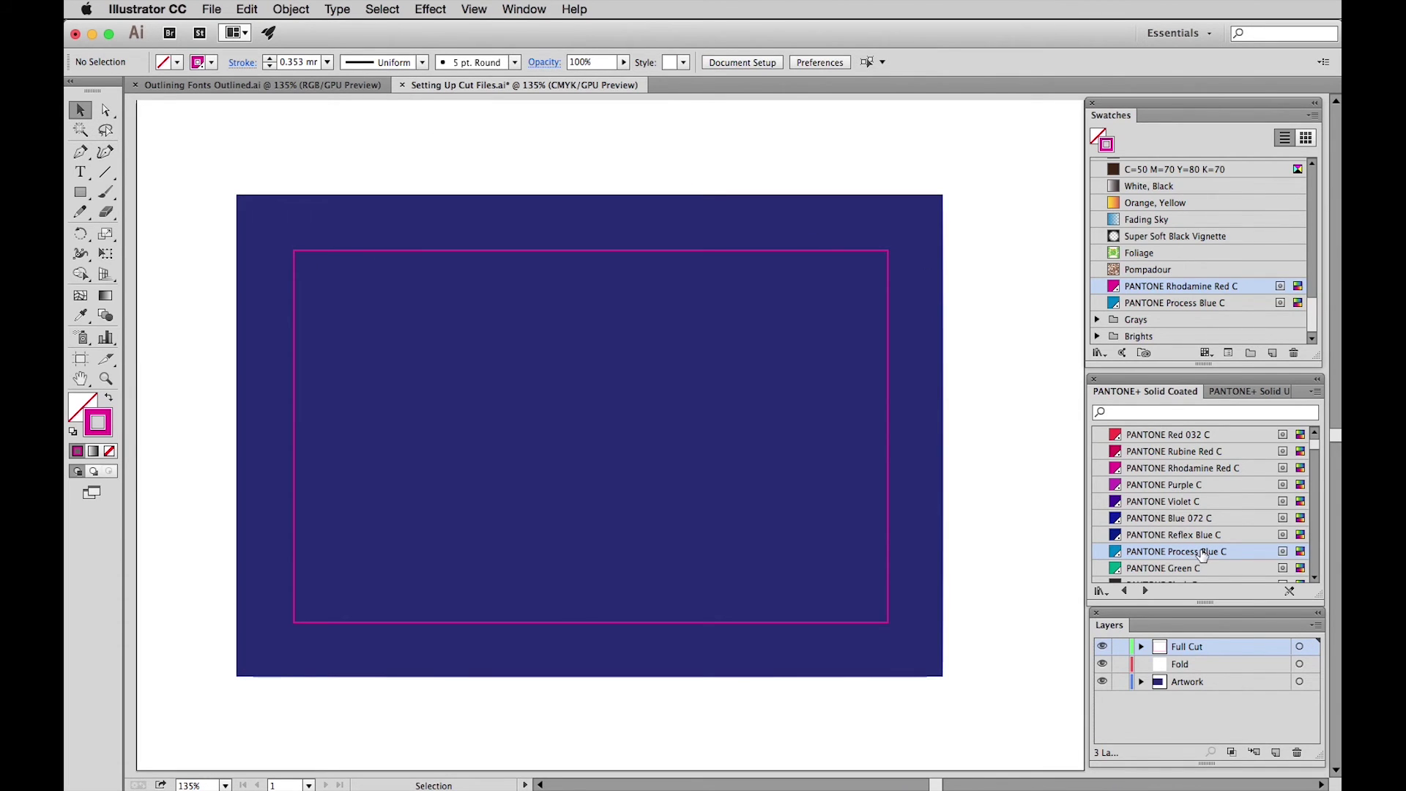
# - On the Fold layer, draw a vertical PANTONE Process Blue C Pen line down the rectangle's centre
pyautogui.click(1208, 663)
pyautogui.click(1114, 303)
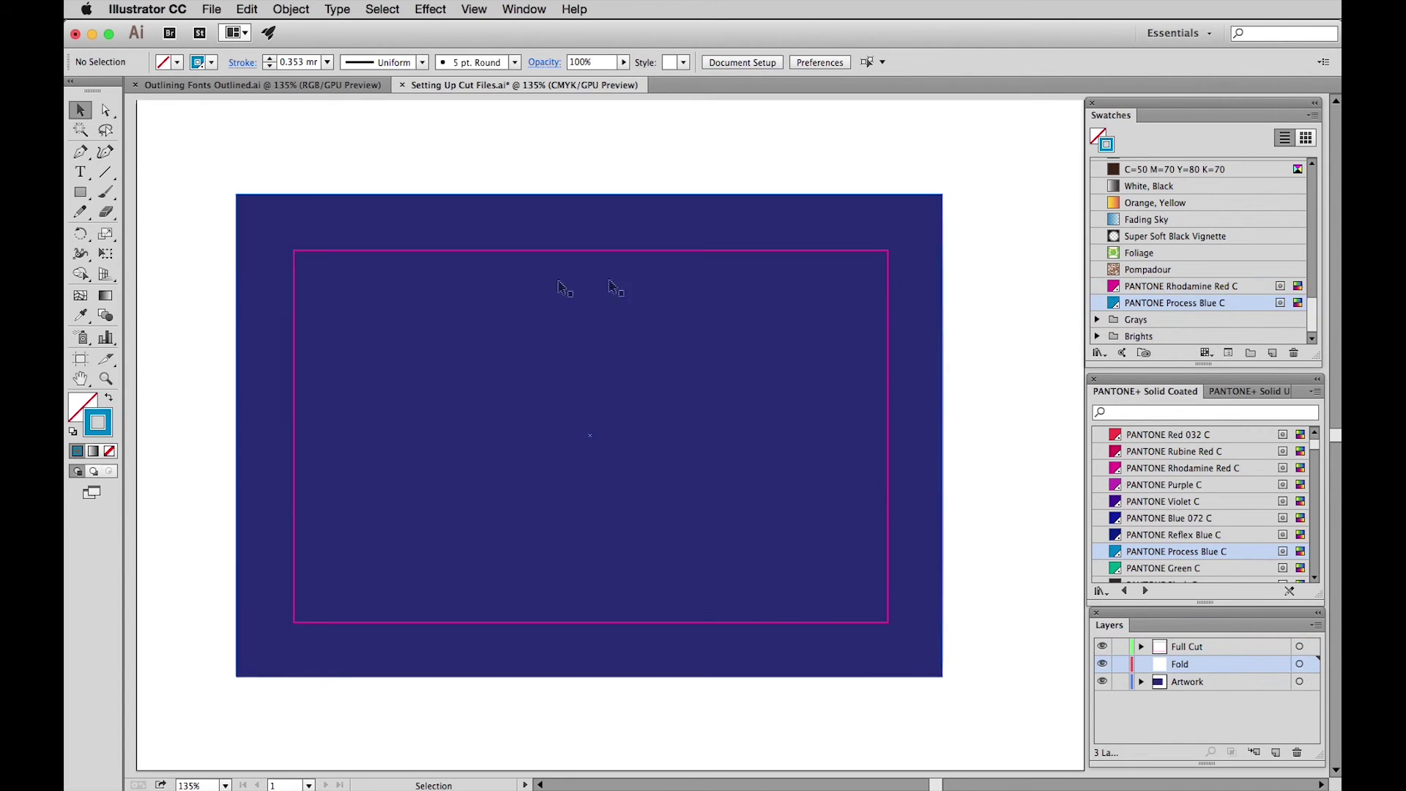
pyautogui.click(81, 152)
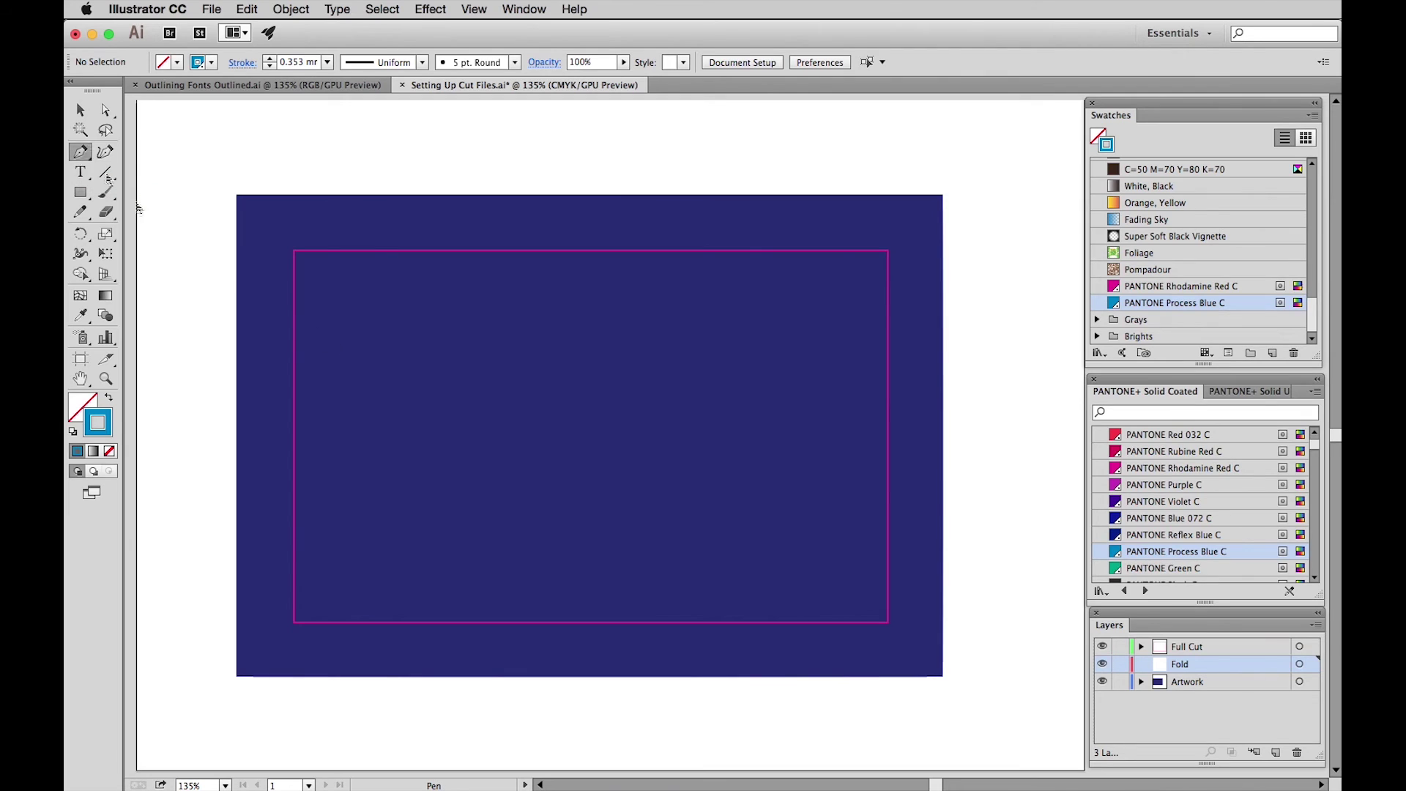
pyautogui.click(590, 272)
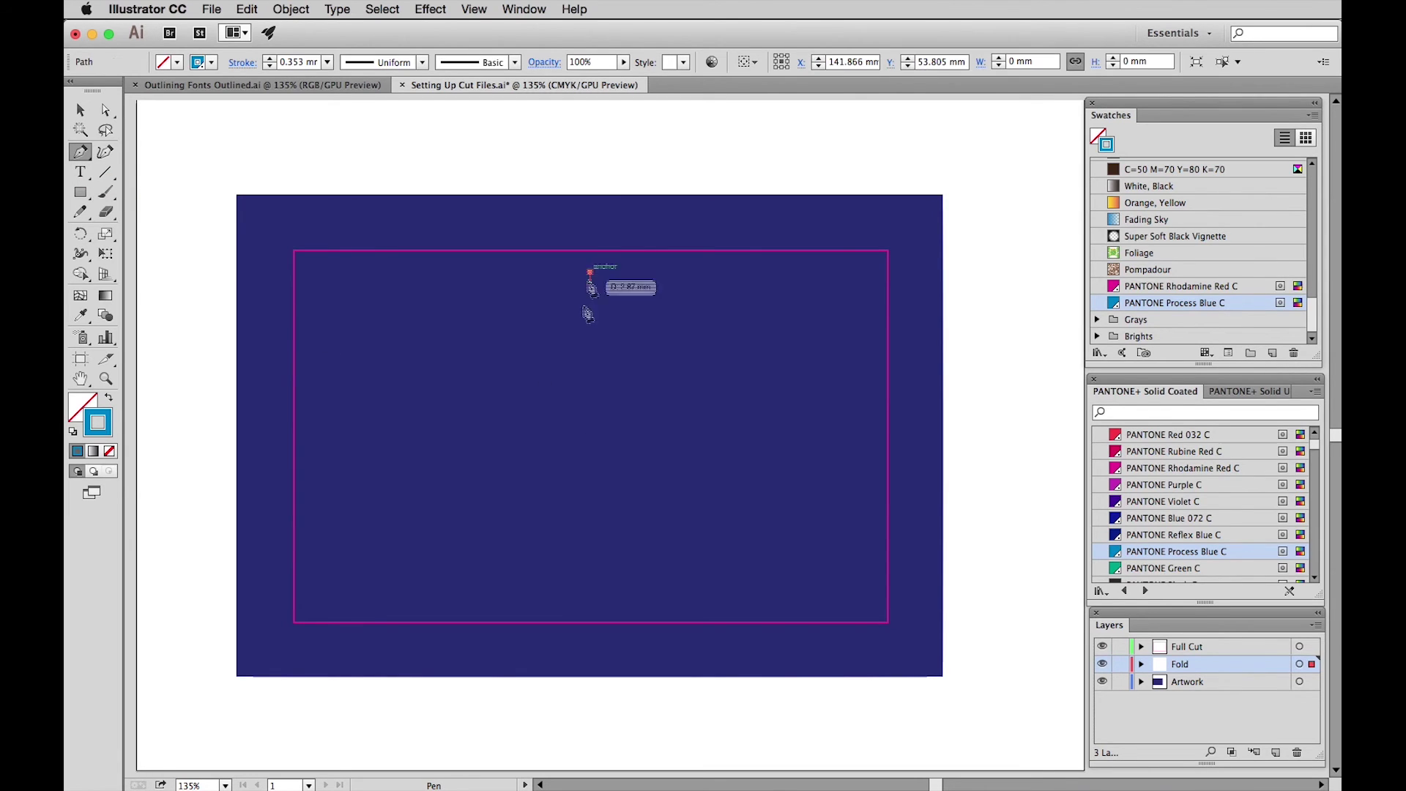
pyautogui.keyDown('shift'); pyautogui.click(592, 598); pyautogui.keyUp('shift')
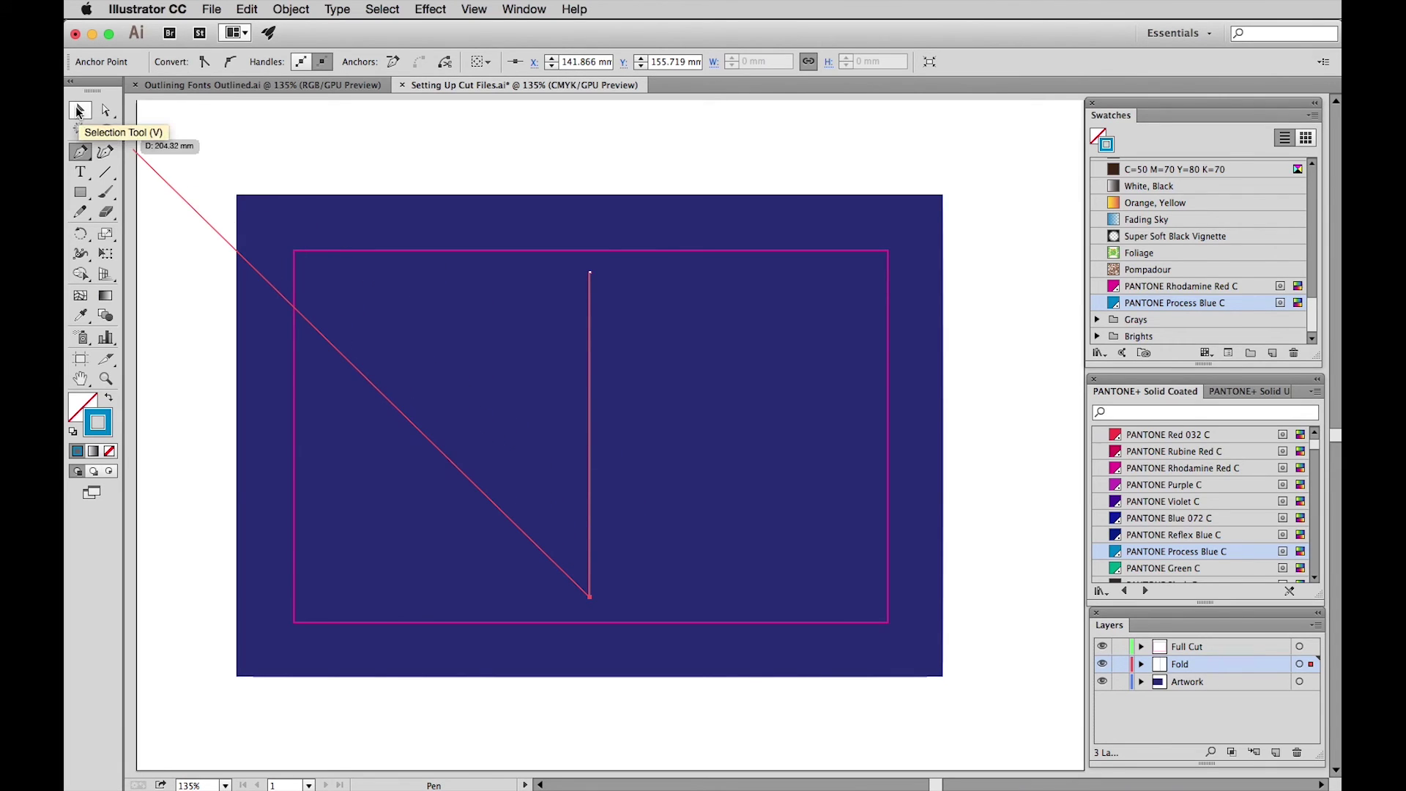
# - Extend the fold line's ends to the cut rectangle's top and bottom edges
pyautogui.click(80, 110)
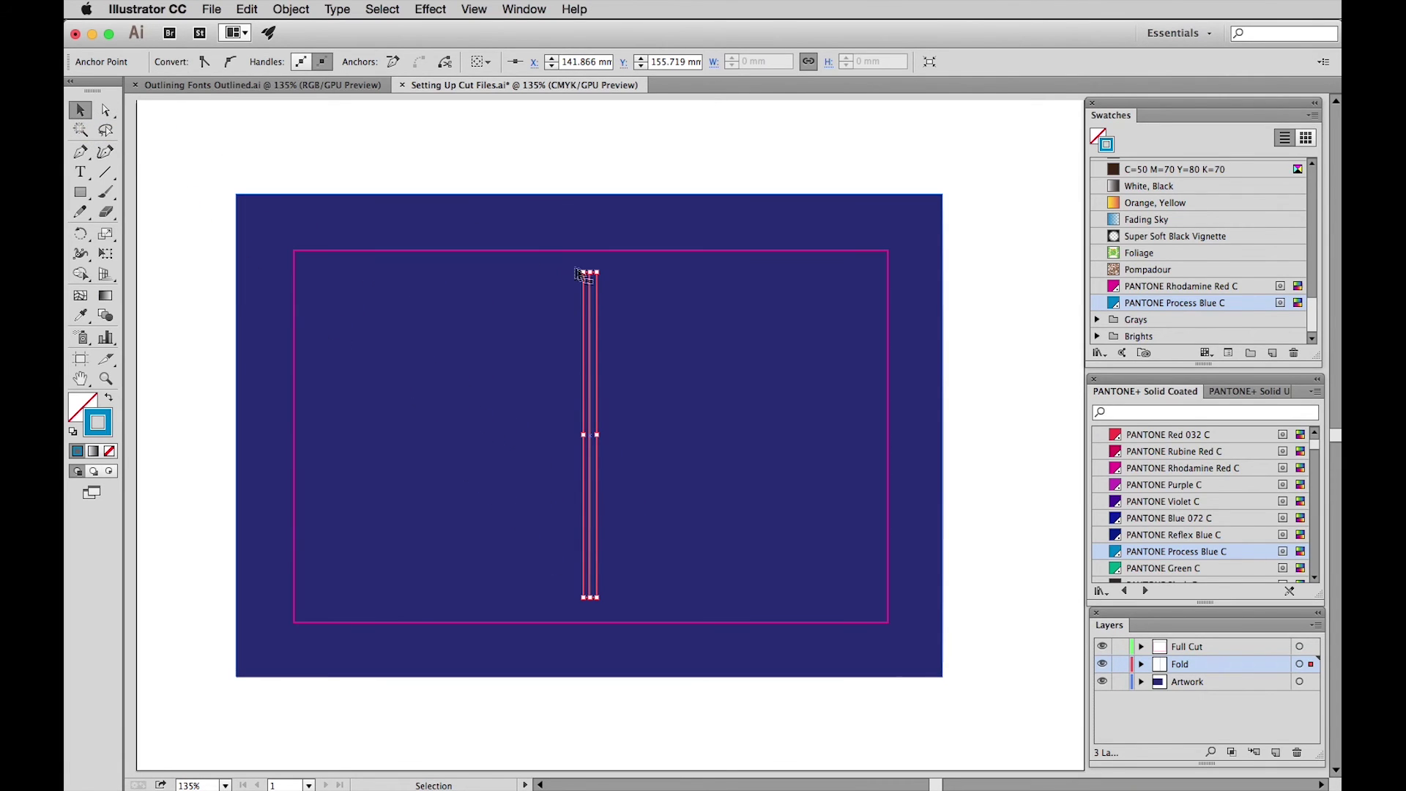
pyautogui.moveTo(589, 273); pyautogui.dragTo(590, 251)
pyautogui.moveTo(588, 596); pyautogui.dragTo(588, 623)
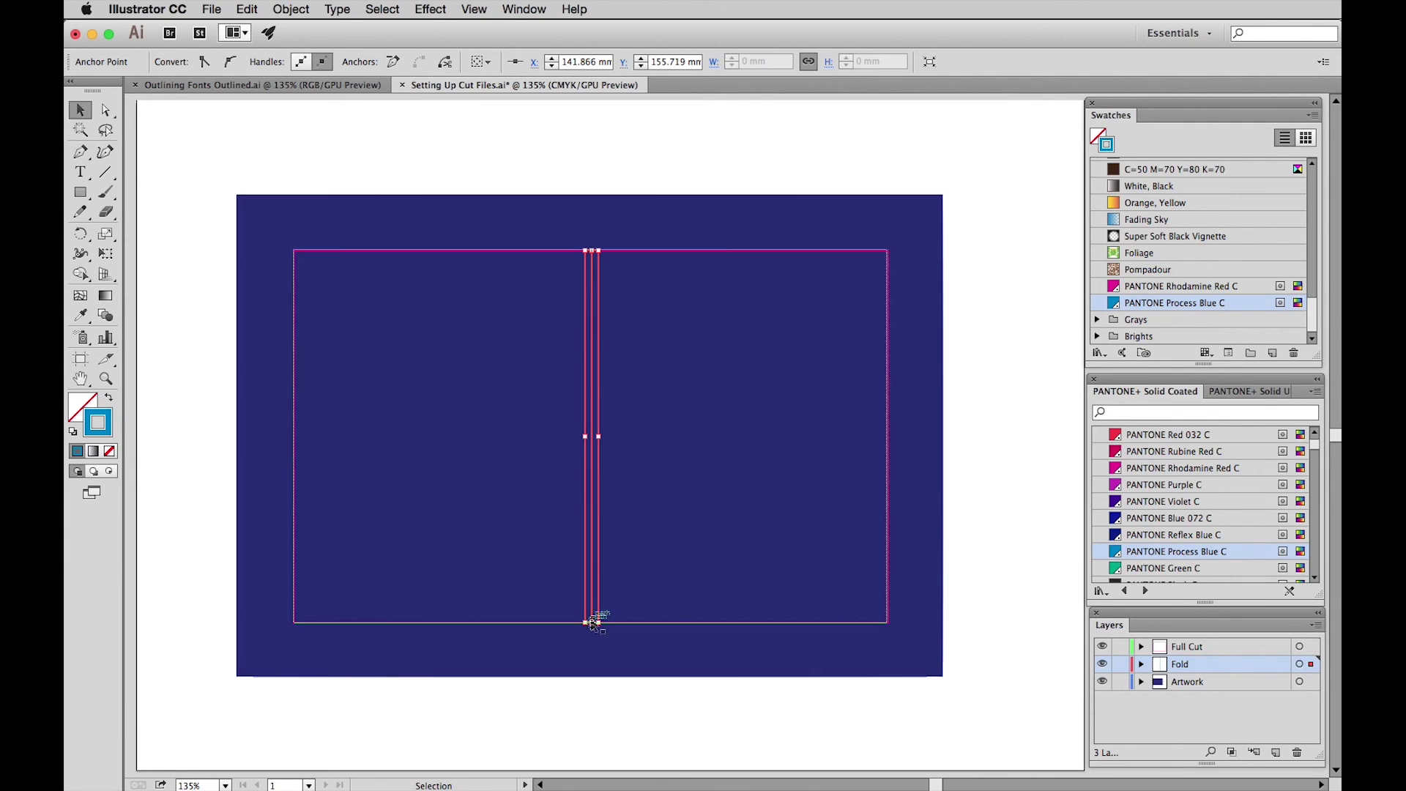
pyautogui.click(105, 110)
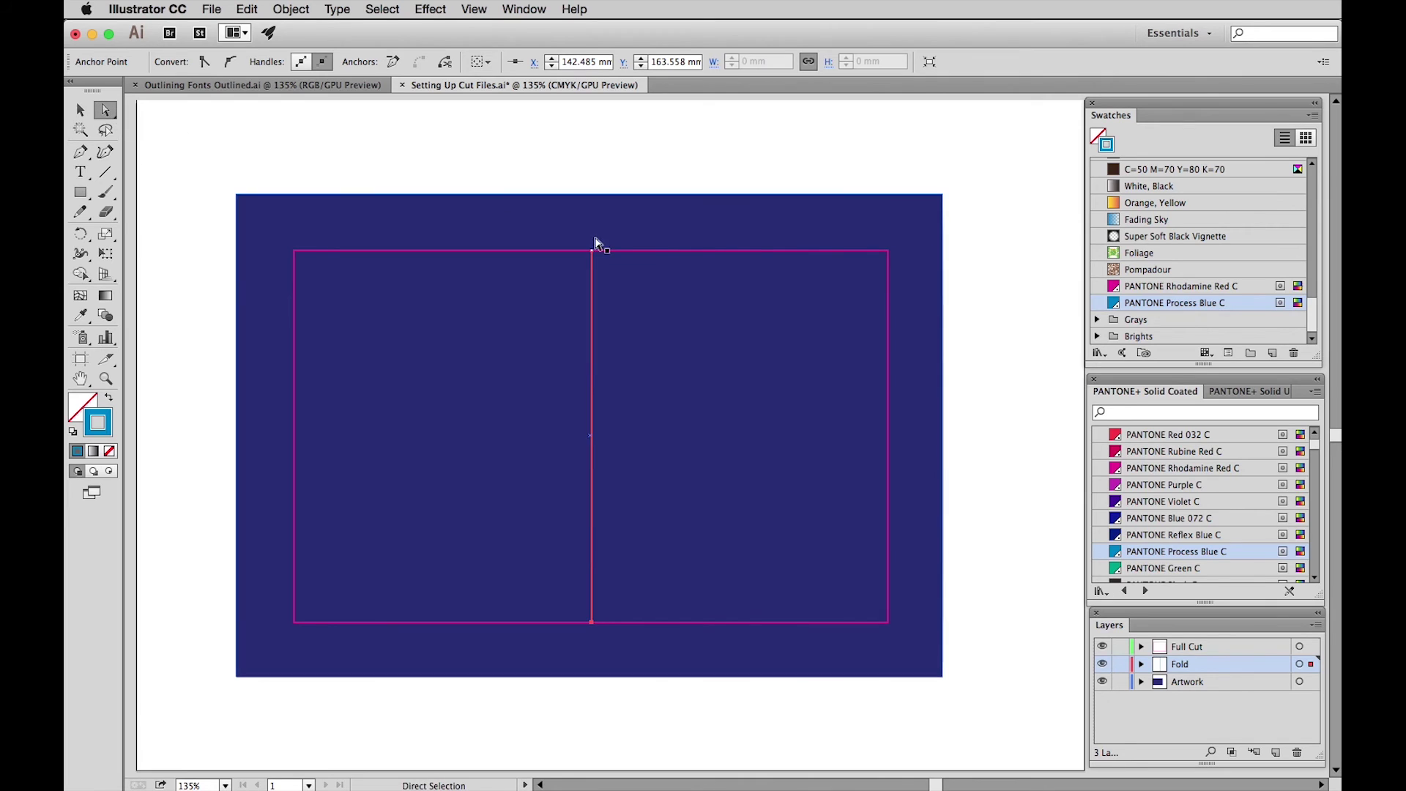
pyautogui.moveTo(592, 252)
pyautogui.mouseDown()
pyautogui.moveTo(701, 329)
pyautogui.moveTo(592, 251)
pyautogui.mouseUp()
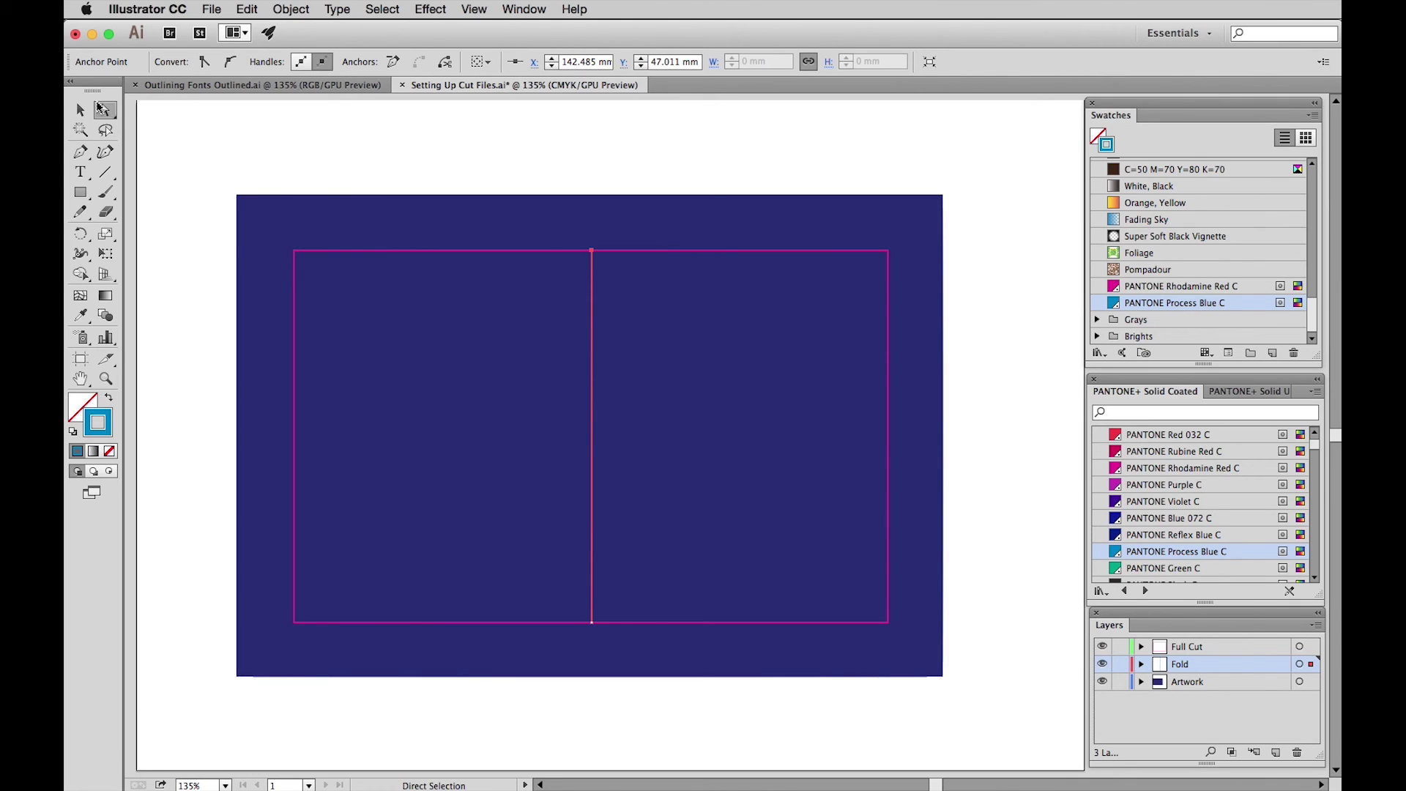
pyautogui.click(77, 113)
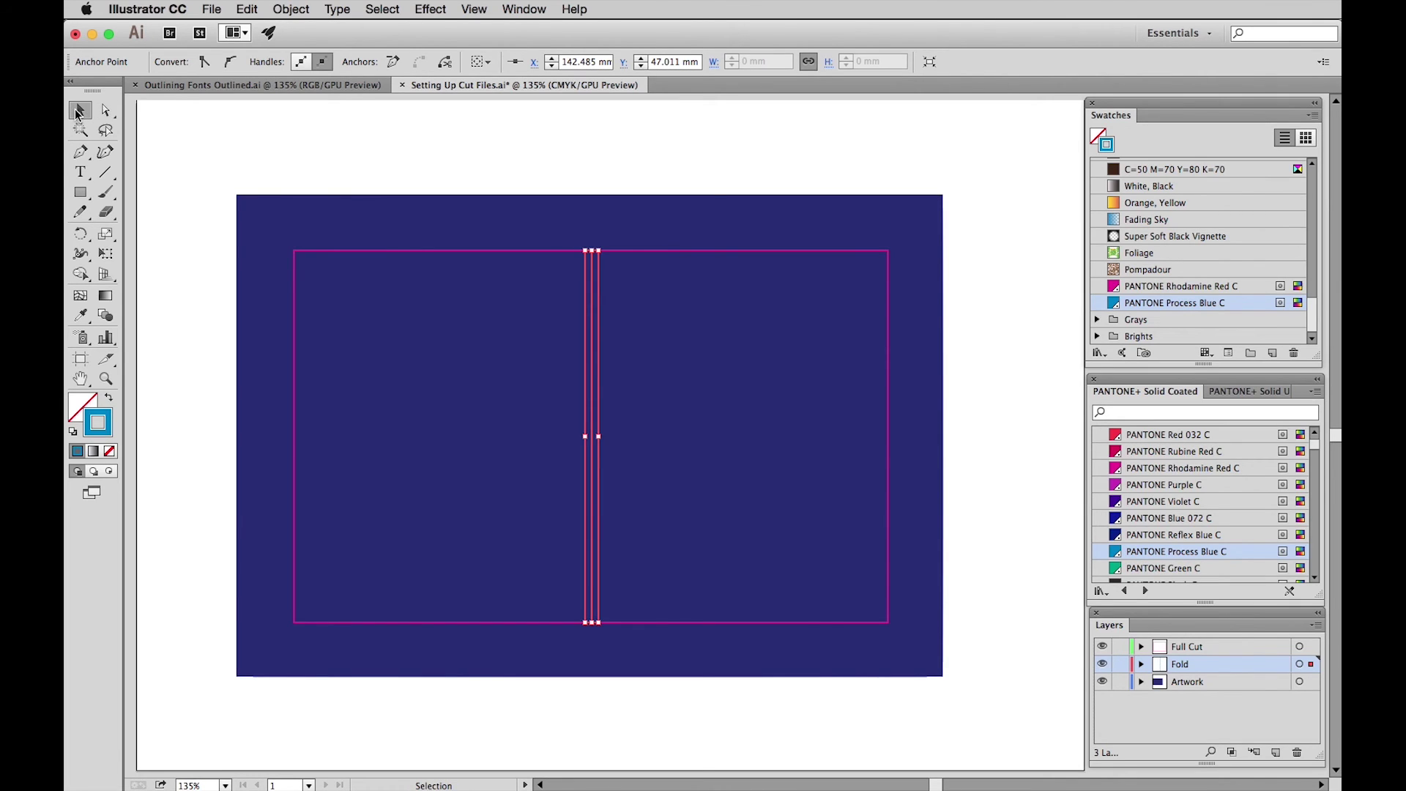
pyautogui.click(1015, 604)
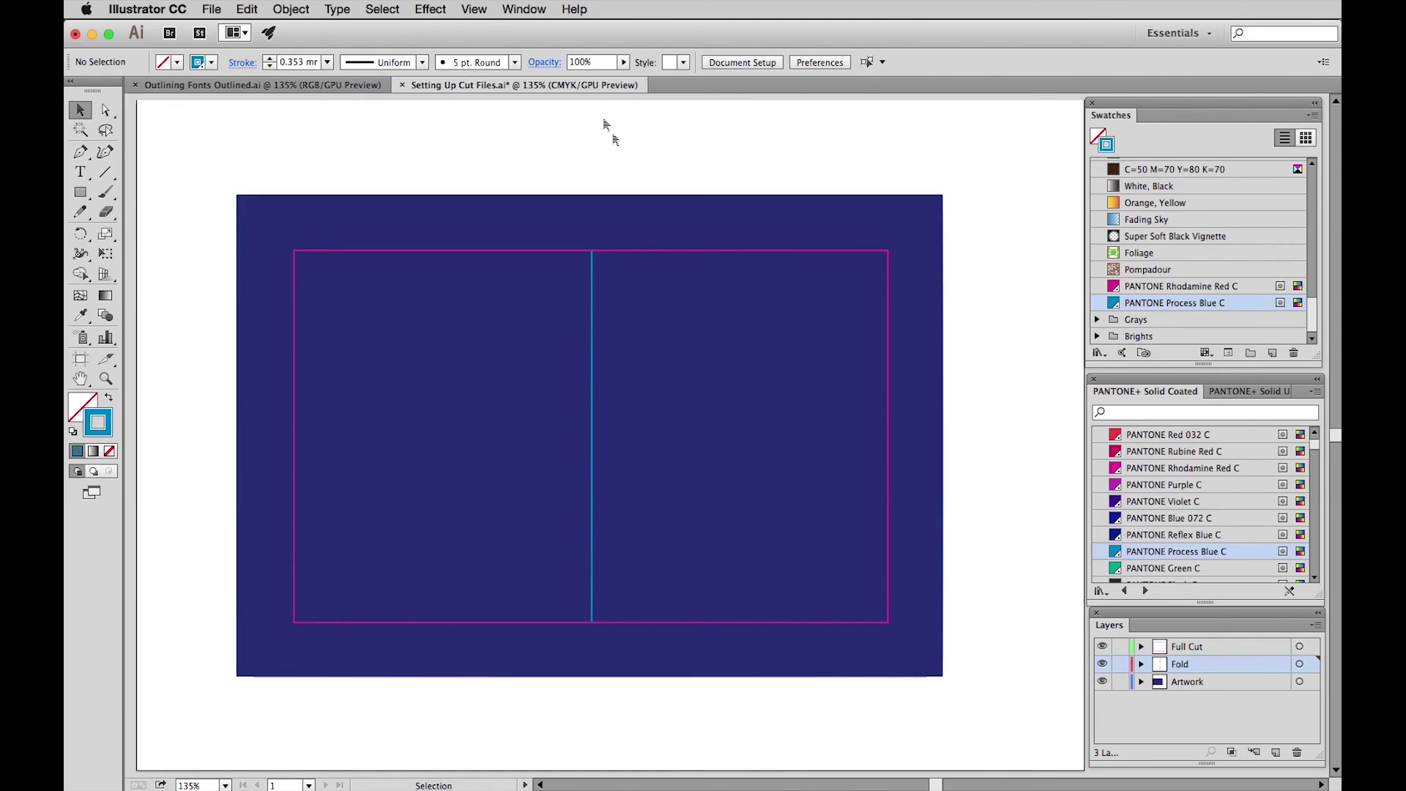
# - Tick Overprint Stroke for the centre fold line in the Attributes panel
pyautogui.click(536, 11)
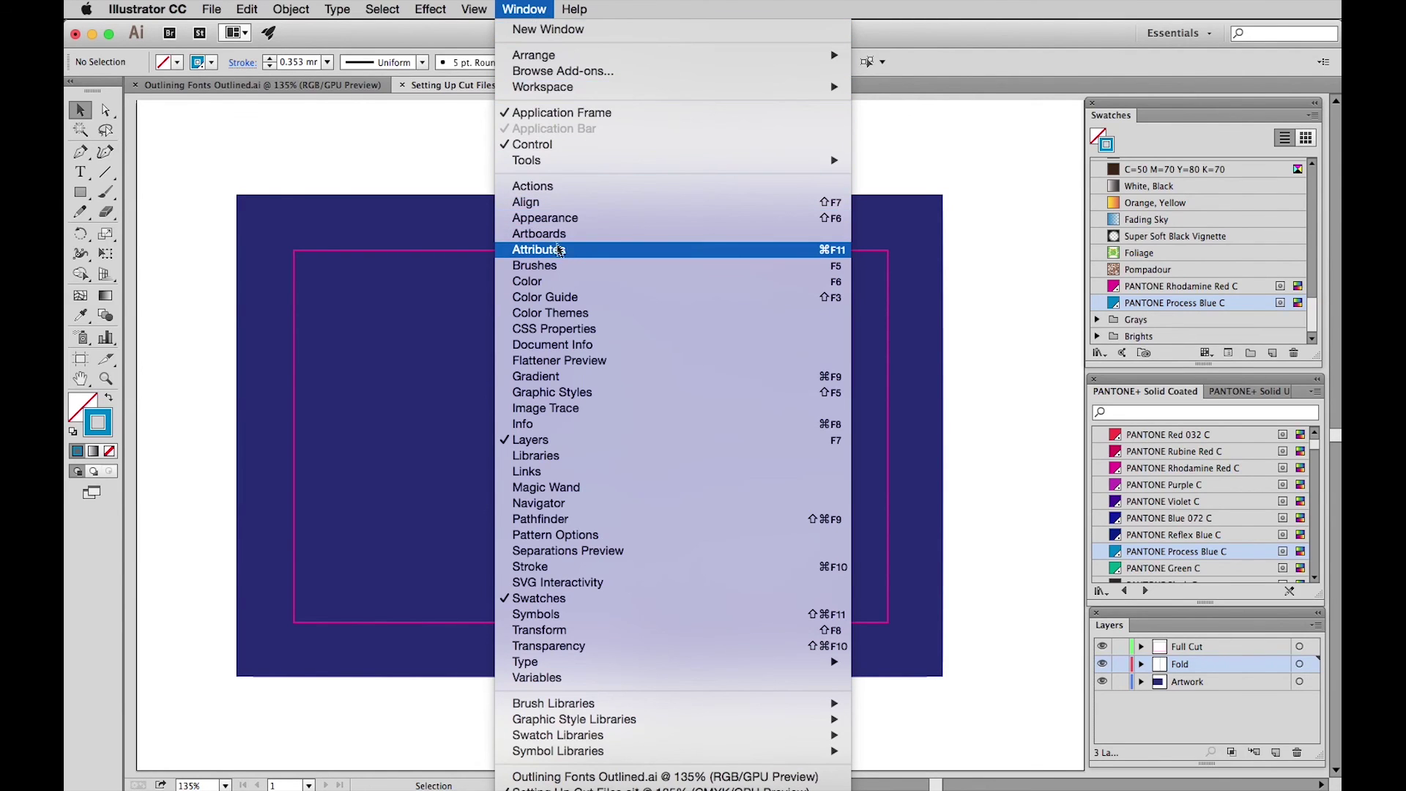
pyautogui.click(563, 251)
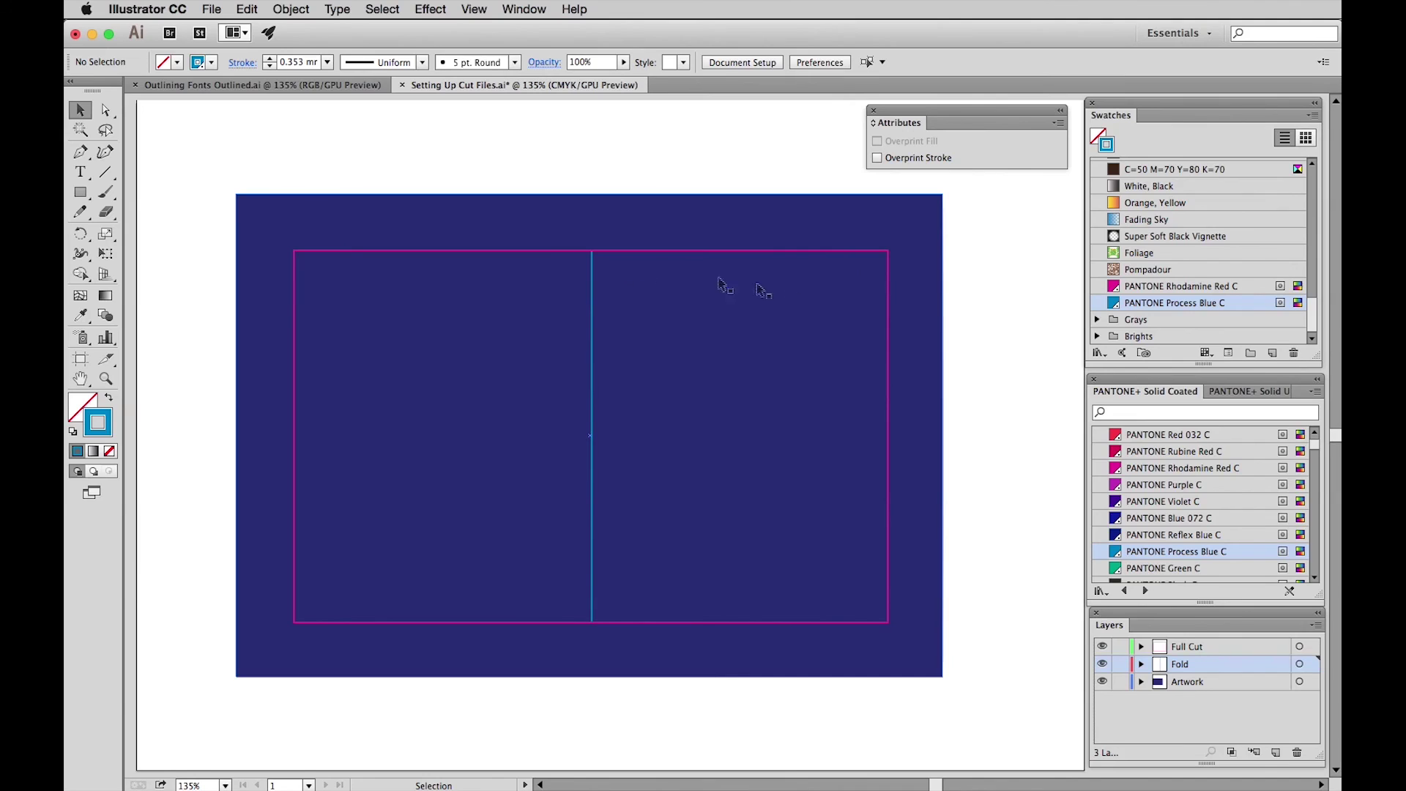
pyautogui.click(887, 323)
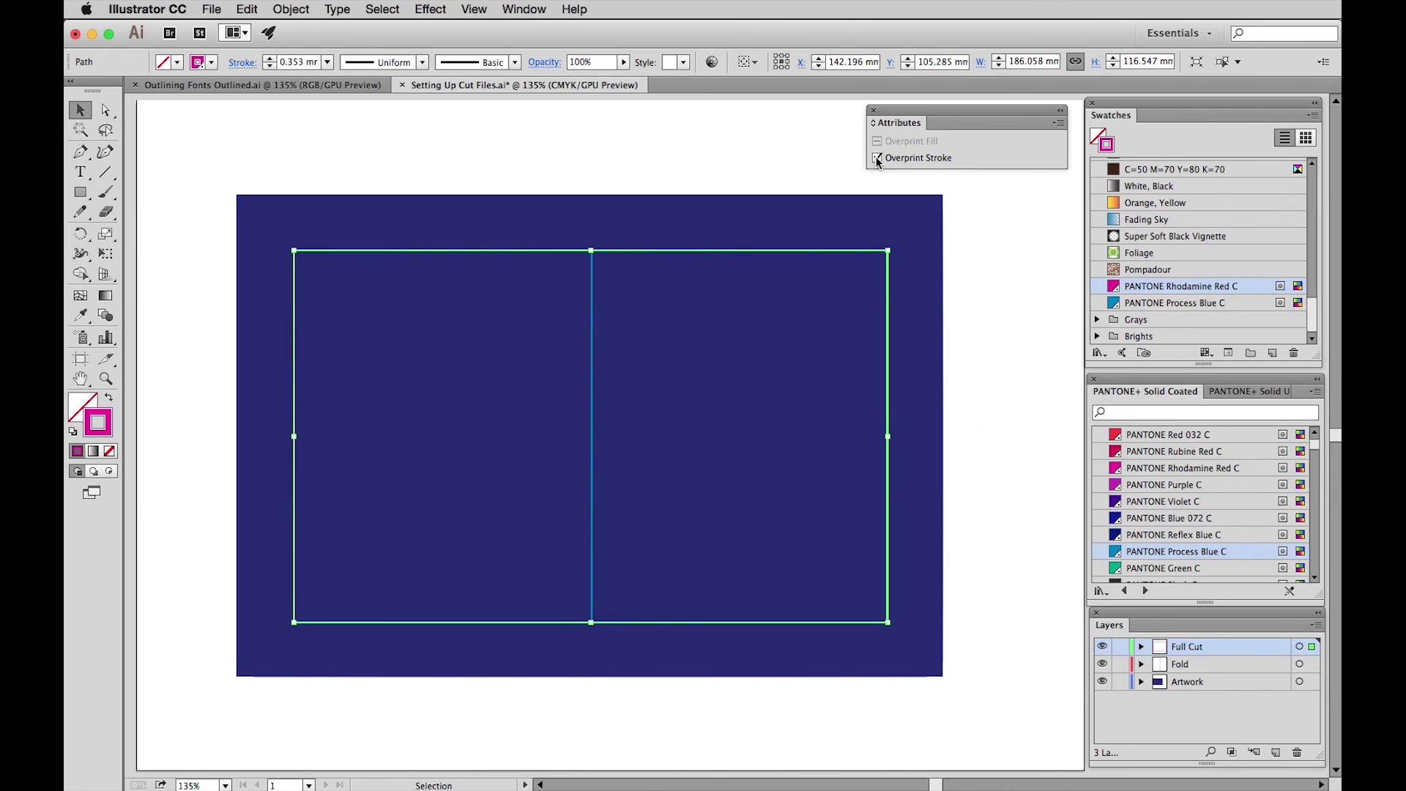
pyautogui.click(594, 310)
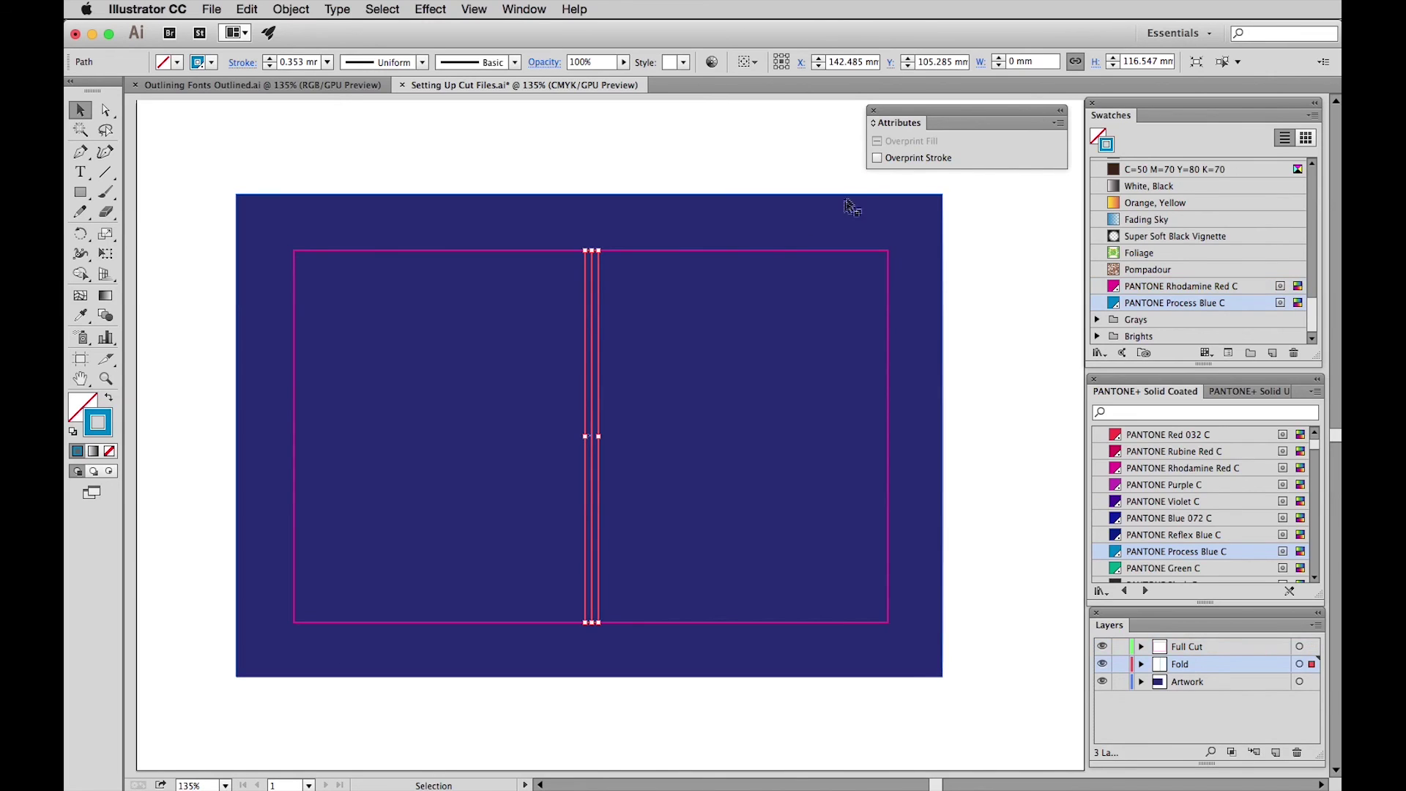
pyautogui.click(877, 158)
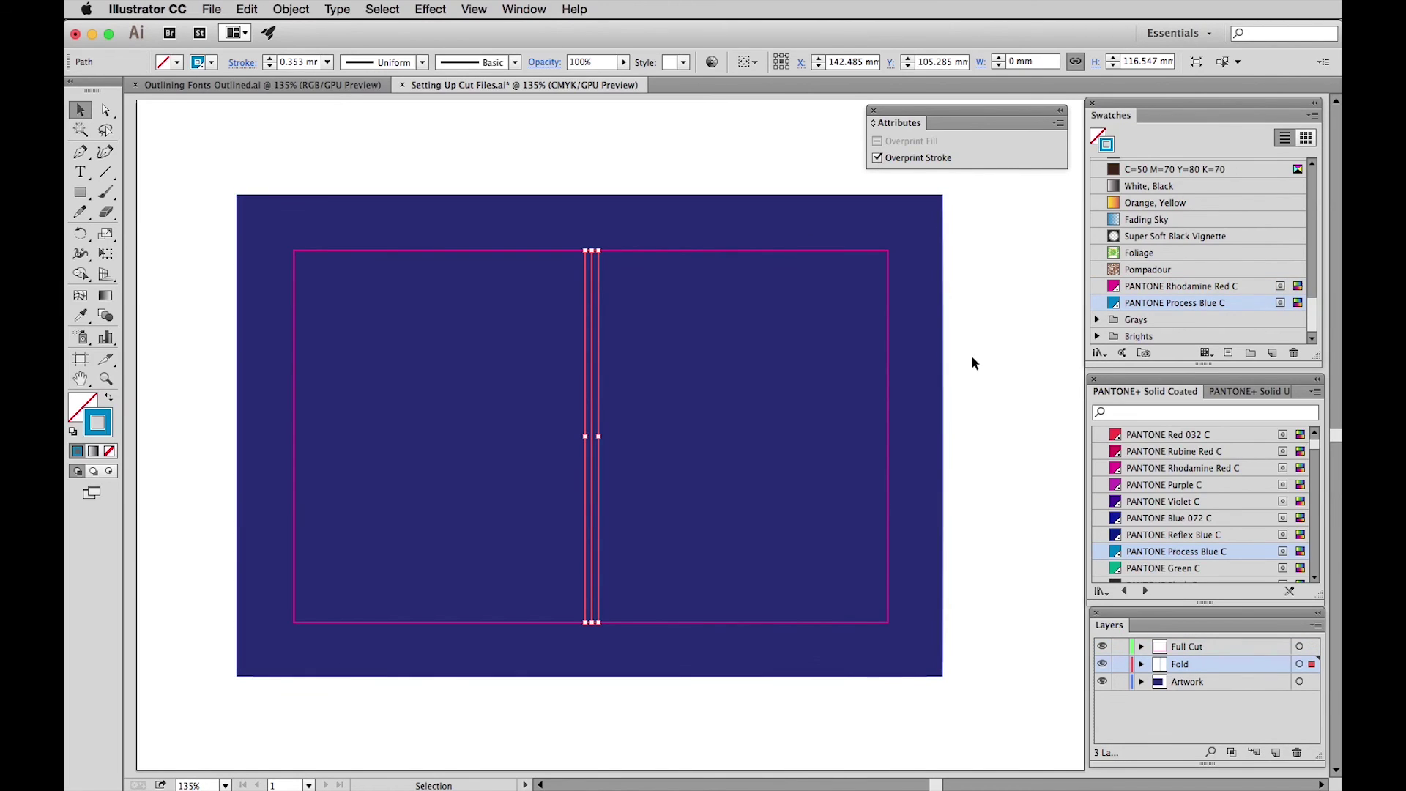
pyautogui.click(997, 376)
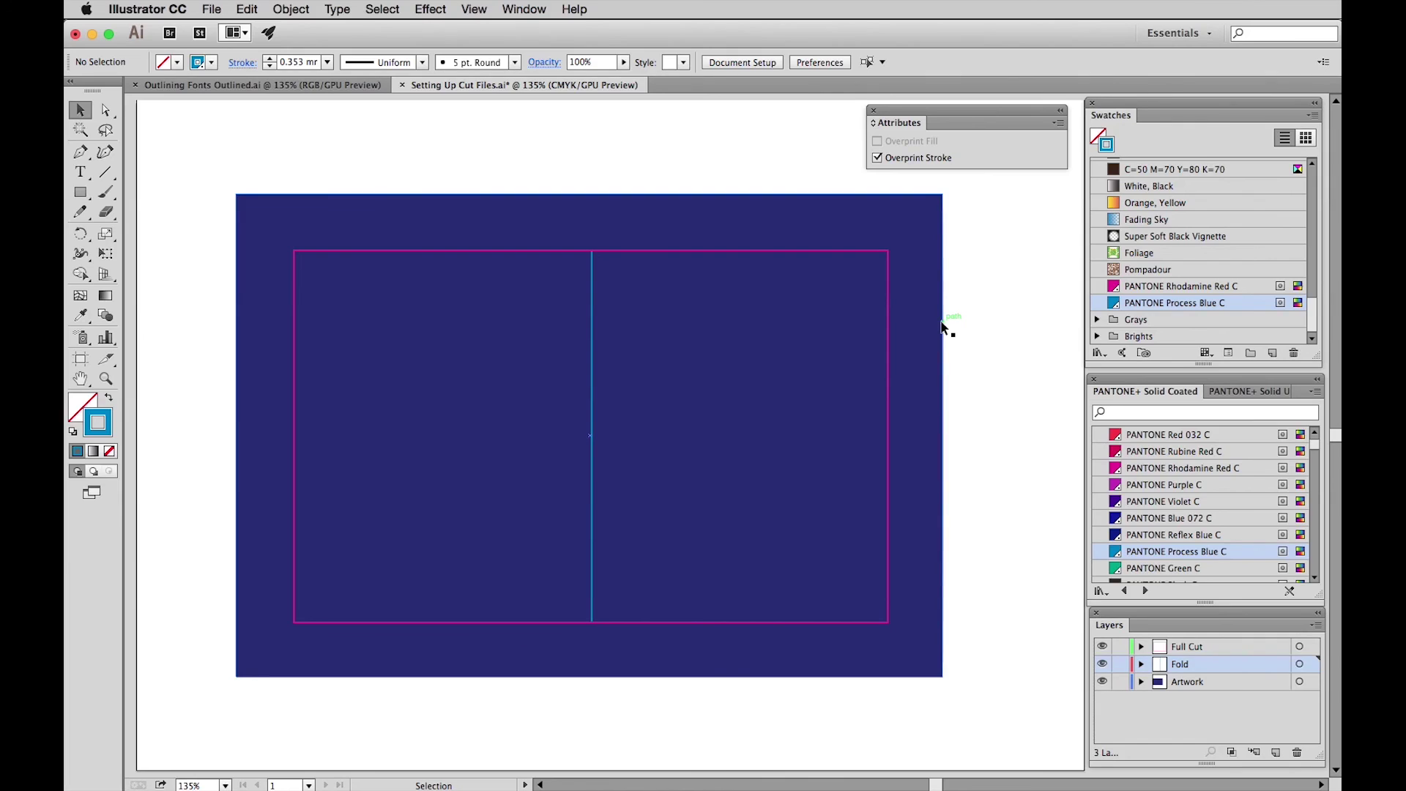
pyautogui.scroll(1, 944, 328)
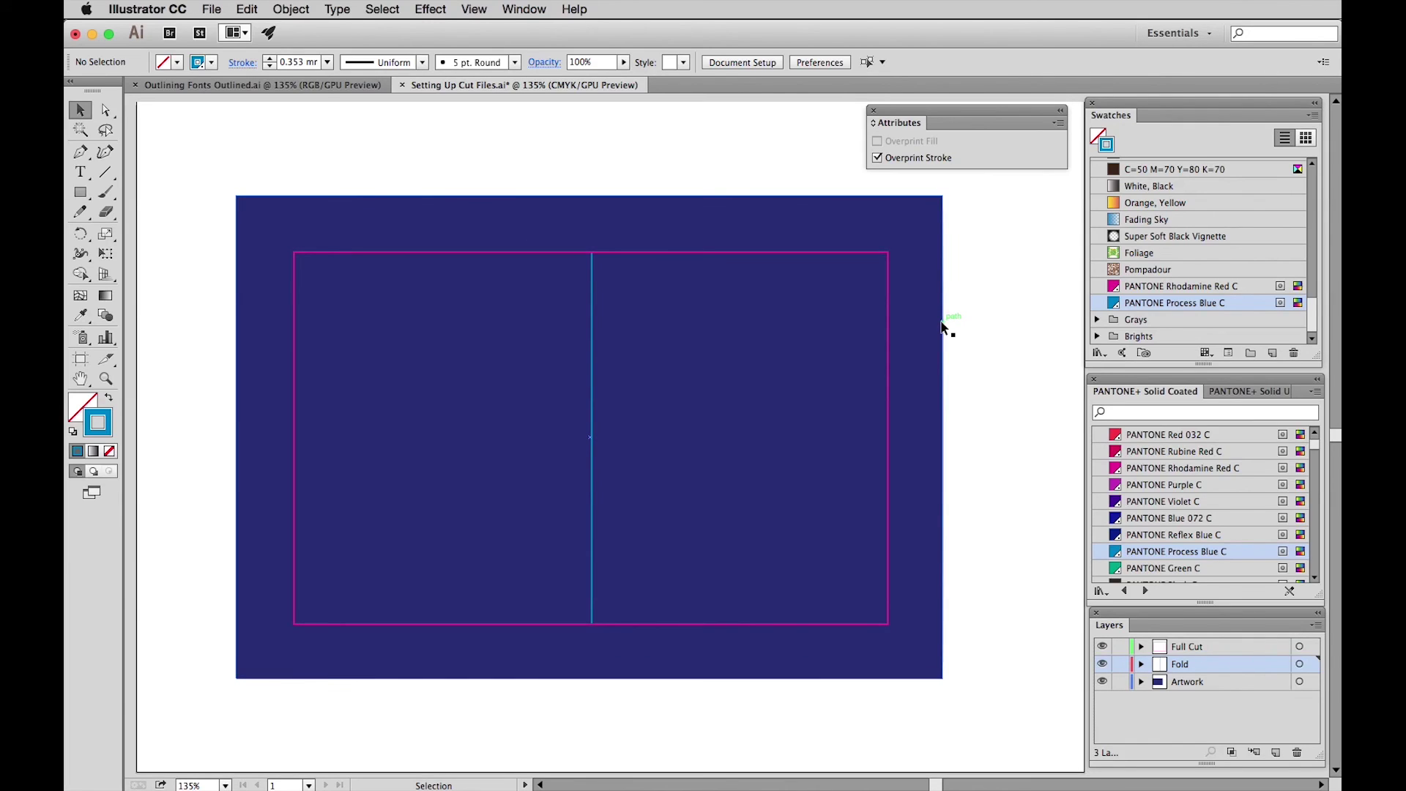